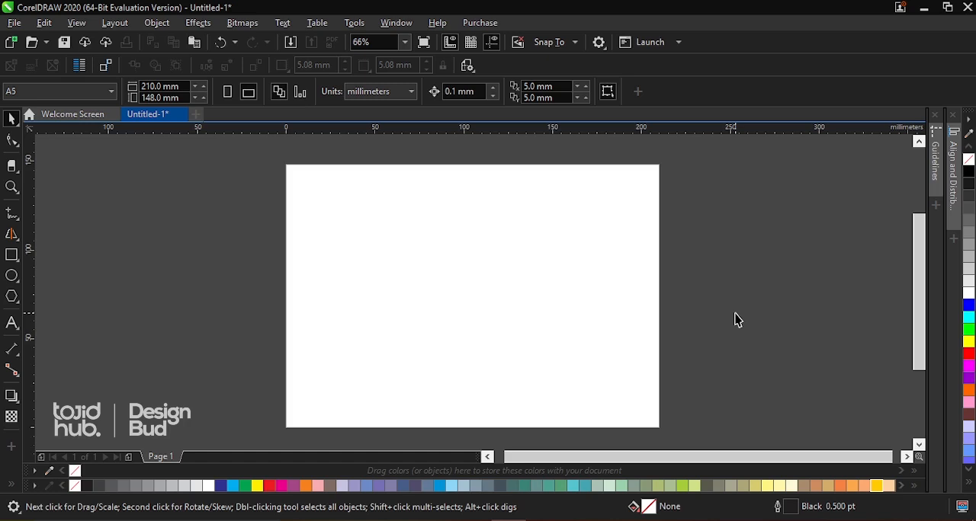
Paste the two-line text "melendez catering" onto the page and shift it slightly
{"action": "key", "text": "ctrl+v"}
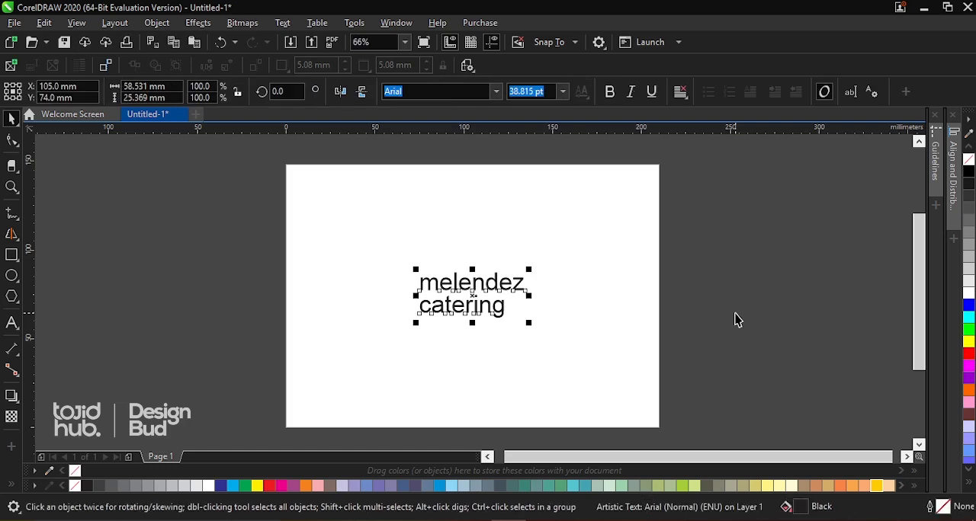
{"action": "scroll", "coordinate": [480, 302], "scroll_direction": "up", "scroll_amount": 3}
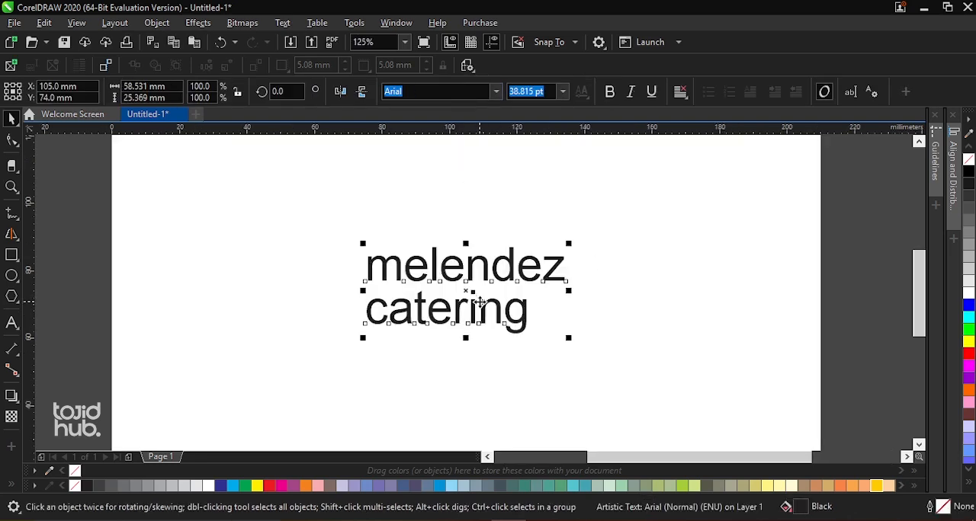
{"action": "mouse_move", "coordinate": [441, 276]}
{"action": "left_mouse_down"}
{"action": "mouse_move", "coordinate": [444, 263]}
{"action": "mouse_move", "coordinate": [450, 286]}
{"action": "left_mouse_up"}
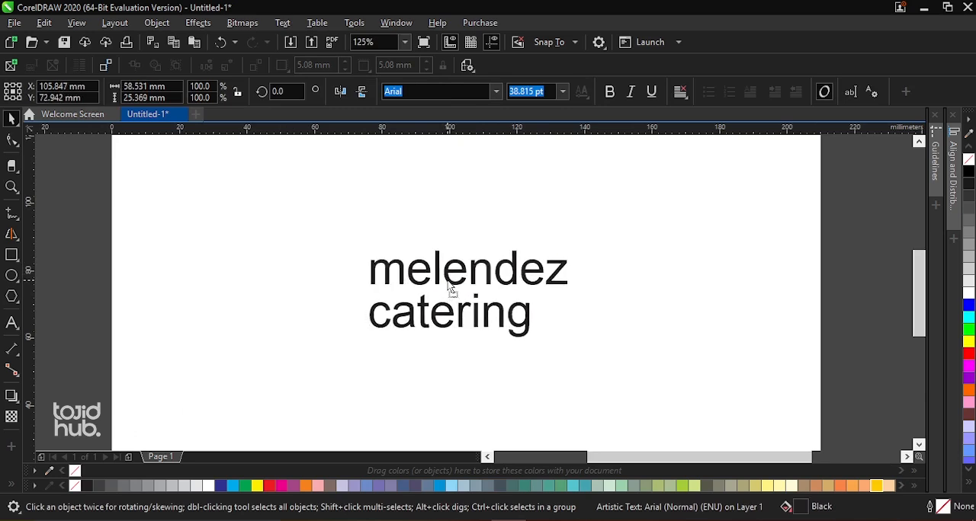
{"action": "scroll", "coordinate": [429, 263], "scroll_direction": "down", "scroll_amount": 1}
{"action": "scroll", "coordinate": [430, 263], "scroll_direction": "down", "scroll_amount": 2}
{"action": "scroll", "coordinate": [435, 297], "scroll_direction": "up", "scroll_amount": 2}
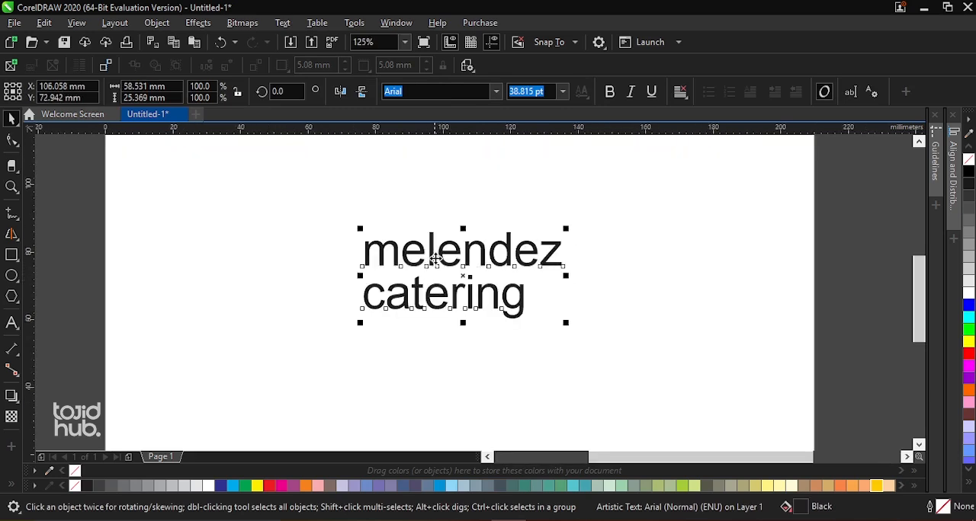
Break the two-line artistic text apart so each word is its own text object
{"action": "left_click", "coordinate": [594, 264]}
{"action": "left_click", "coordinate": [551, 269]}
{"action": "left_click", "coordinate": [157, 24]}
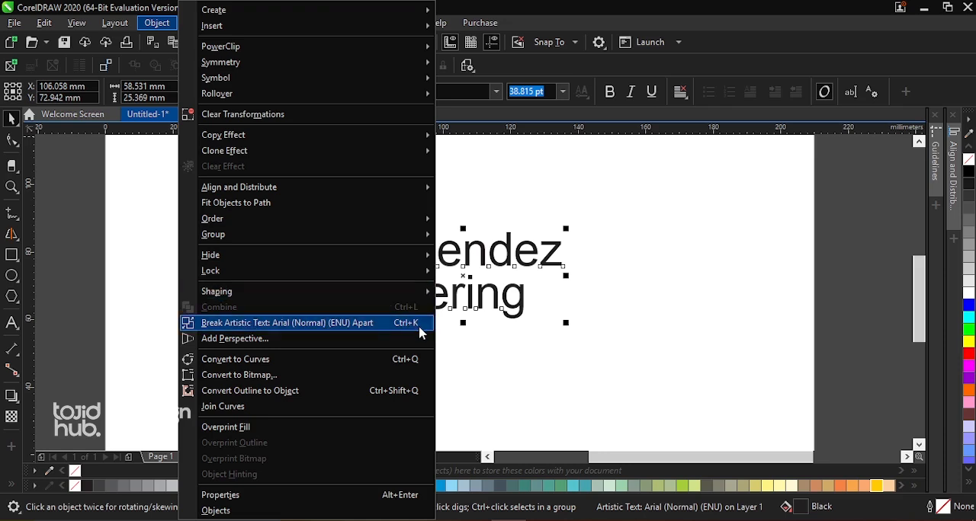
{"action": "left_click", "coordinate": [344, 323]}
Move the word "catering" straight down to leave a larger gap below "melendez"
{"action": "scroll", "coordinate": [436, 254], "scroll_direction": "down", "scroll_amount": 2}
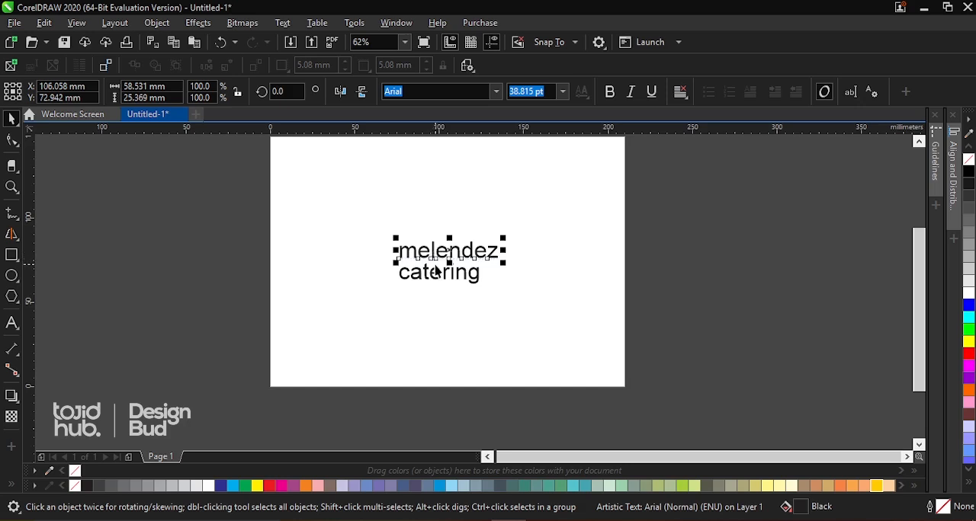
{"action": "scroll", "coordinate": [439, 271], "scroll_direction": "down", "scroll_amount": 2}
{"action": "scroll", "coordinate": [438, 270], "scroll_direction": "up", "scroll_amount": 2}
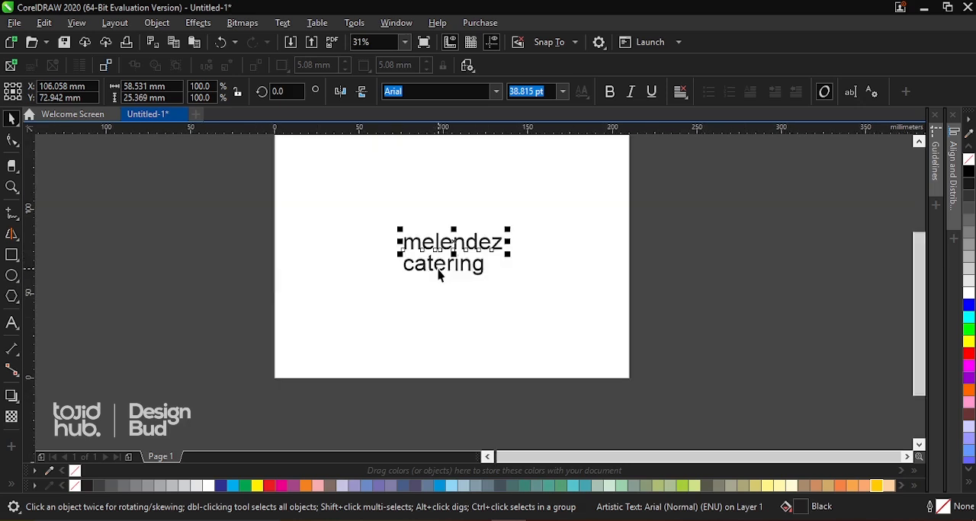
{"action": "left_click", "coordinate": [438, 271]}
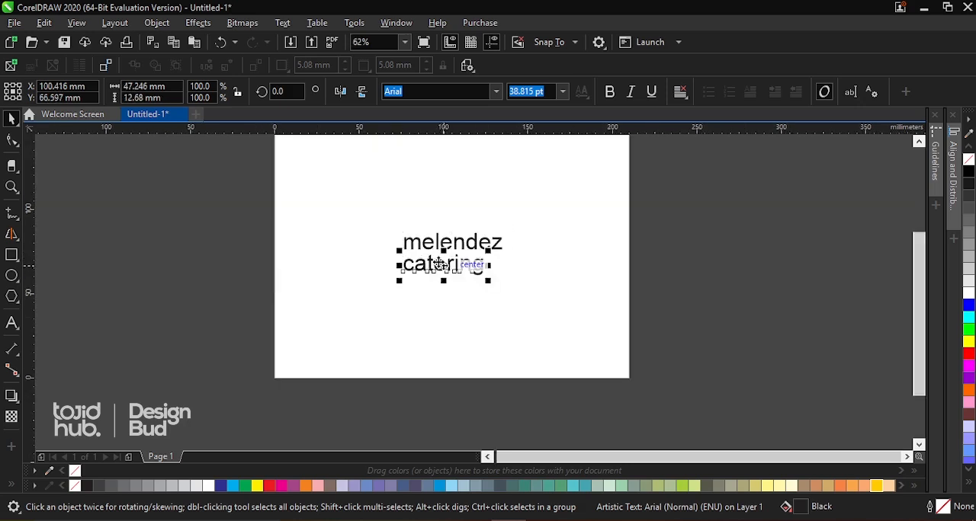
{"action": "left_click_drag", "start_coordinate": [438, 263], "coordinate": [440, 280]}
{"action": "scroll", "coordinate": [441, 280], "scroll_direction": "up", "scroll_amount": 3}
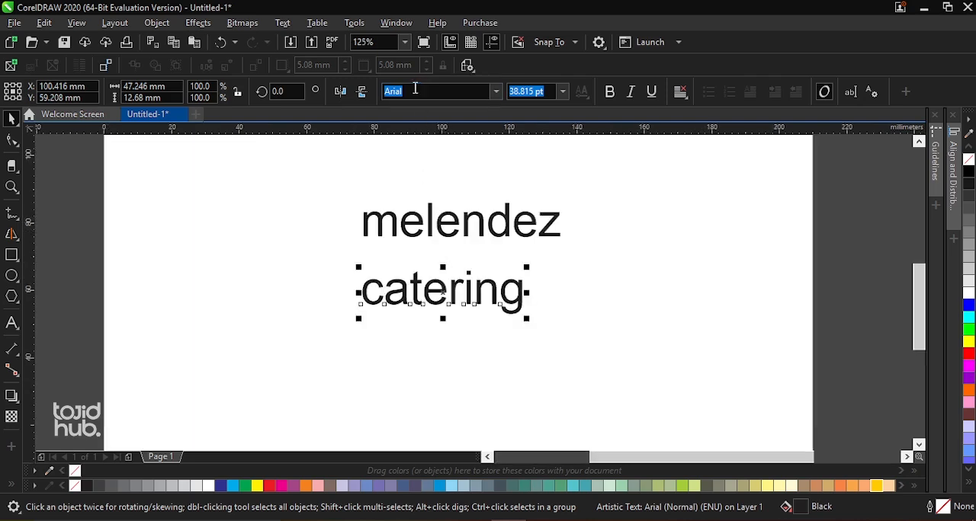
Change the case of the word "melendez" to Title Case
{"action": "scroll", "coordinate": [428, 223], "scroll_direction": "down", "scroll_amount": 3}
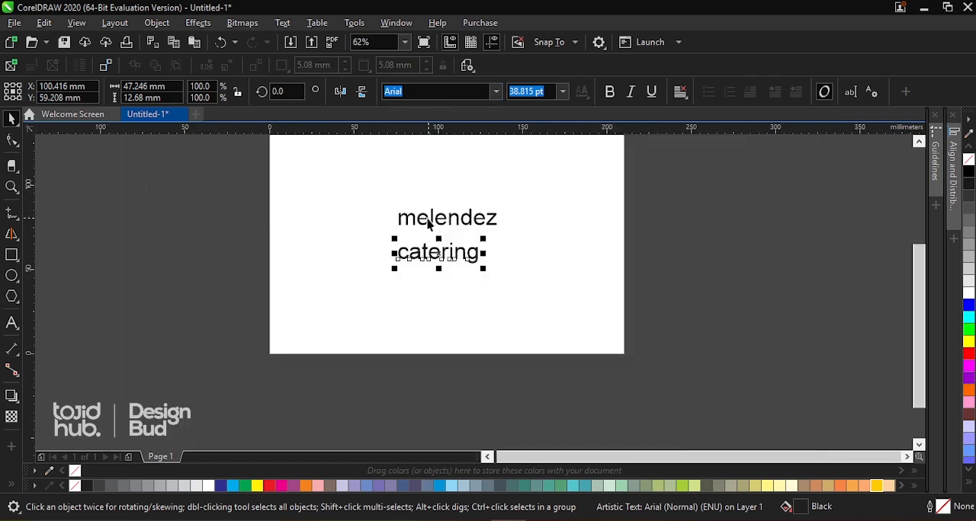
{"action": "scroll", "coordinate": [441, 224], "scroll_direction": "down", "scroll_amount": 4}
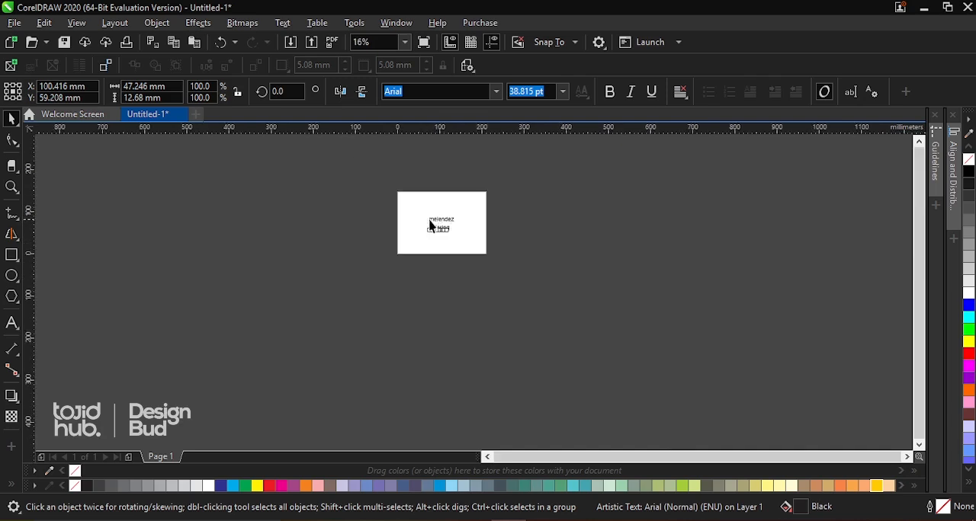
{"action": "scroll", "coordinate": [431, 225], "scroll_direction": "up", "scroll_amount": 4}
{"action": "left_click", "coordinate": [471, 221]}
{"action": "scroll", "coordinate": [471, 221], "scroll_direction": "down", "scroll_amount": 1}
{"action": "scroll", "coordinate": [472, 222], "scroll_direction": "up", "scroll_amount": 1}
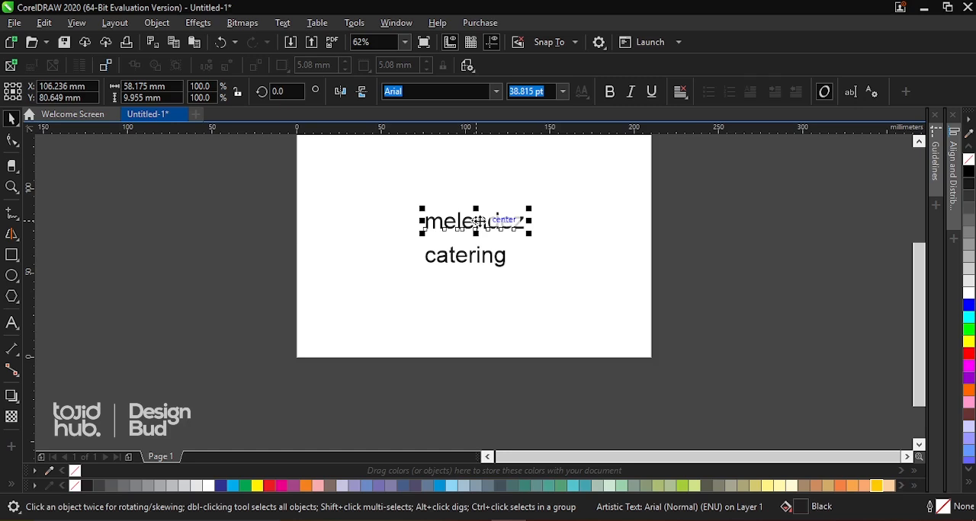
{"action": "scroll", "coordinate": [483, 223], "scroll_direction": "up", "scroll_amount": 2}
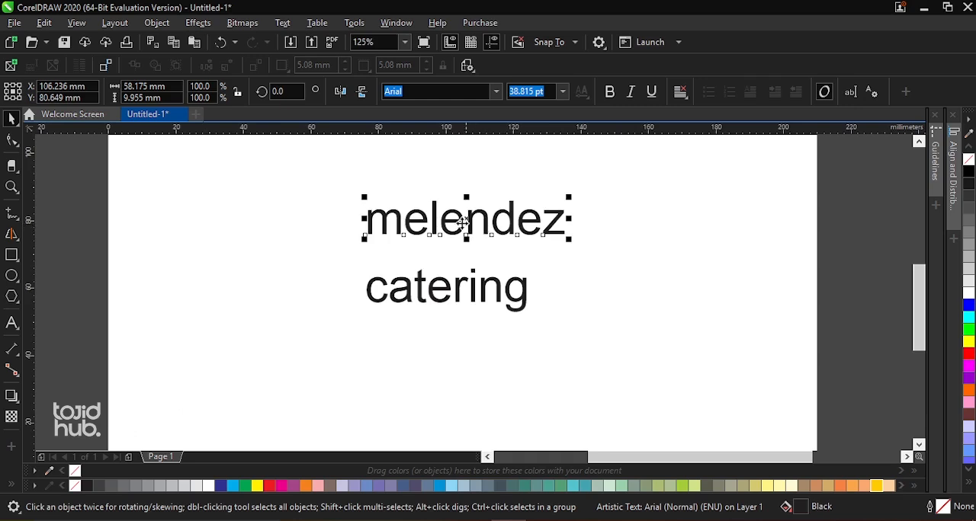
{"action": "scroll", "coordinate": [414, 221], "scroll_direction": "down", "scroll_amount": 2}
{"action": "scroll", "coordinate": [421, 220], "scroll_direction": "up", "scroll_amount": 2}
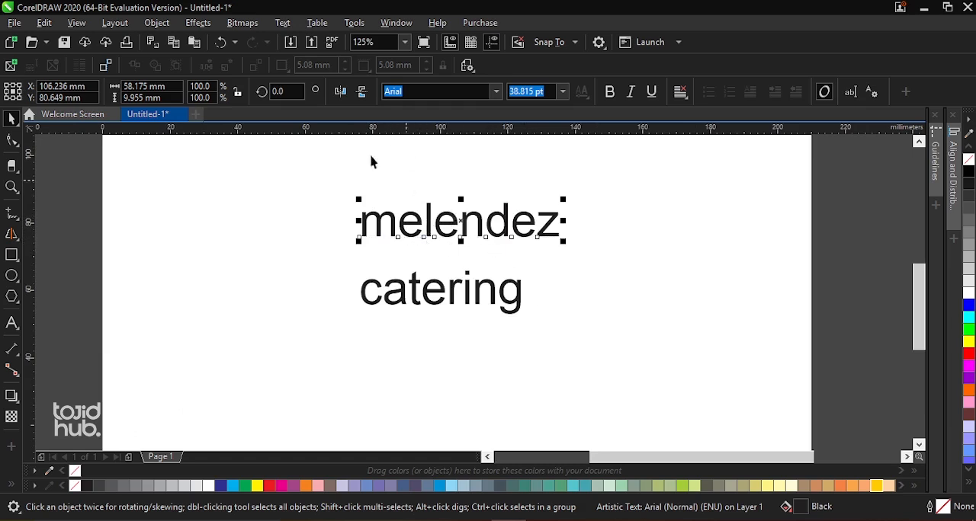
{"action": "left_click", "coordinate": [285, 24]}
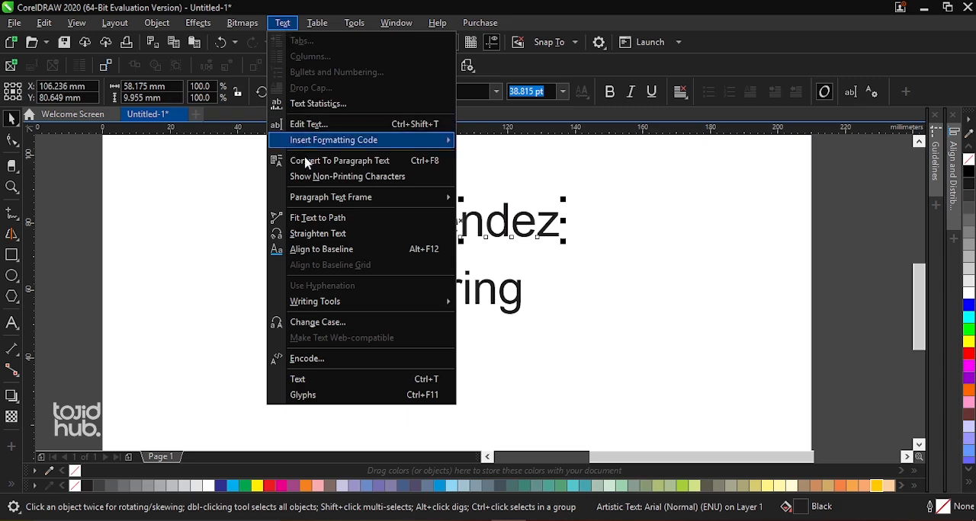
{"action": "left_click", "coordinate": [317, 326]}
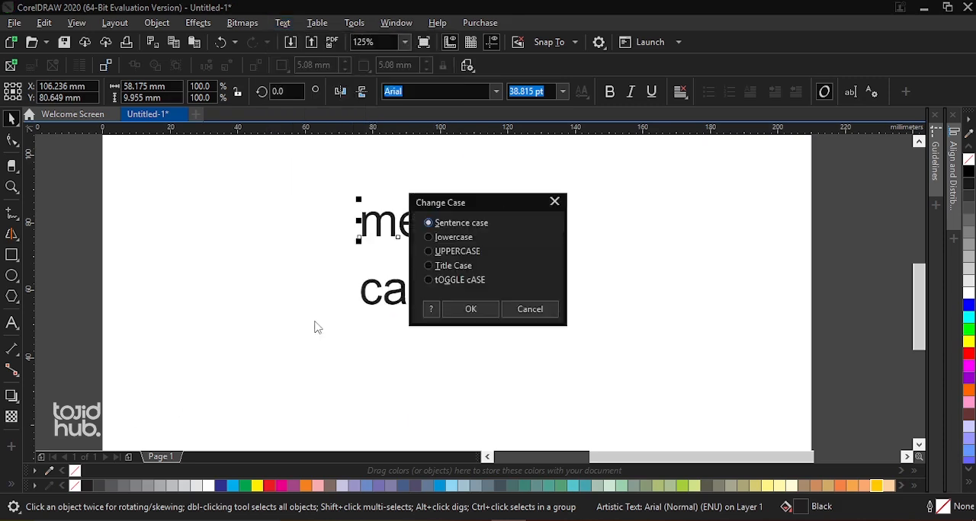
{"action": "left_click_drag", "start_coordinate": [455, 207], "coordinate": [634, 195]}
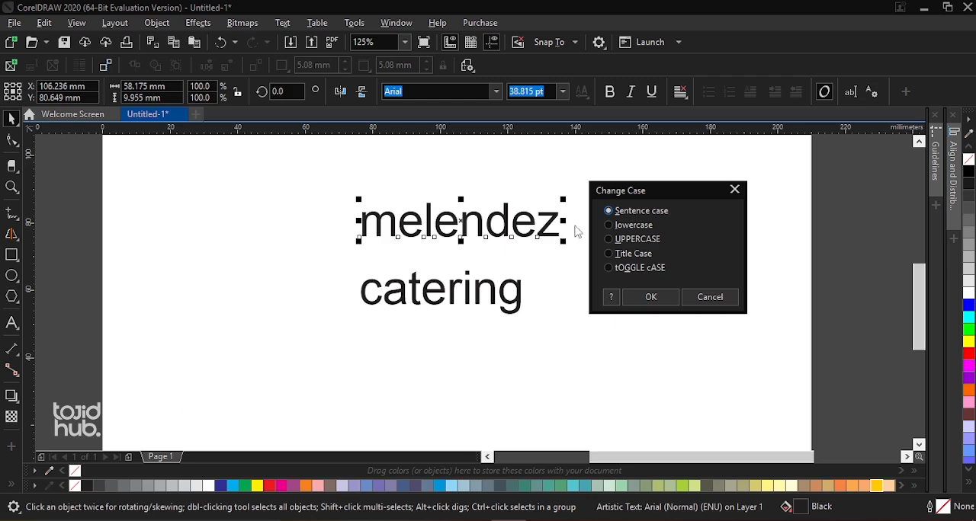
{"action": "left_click", "coordinate": [619, 231]}
{"action": "left_click", "coordinate": [622, 269]}
{"action": "left_click", "coordinate": [608, 254]}
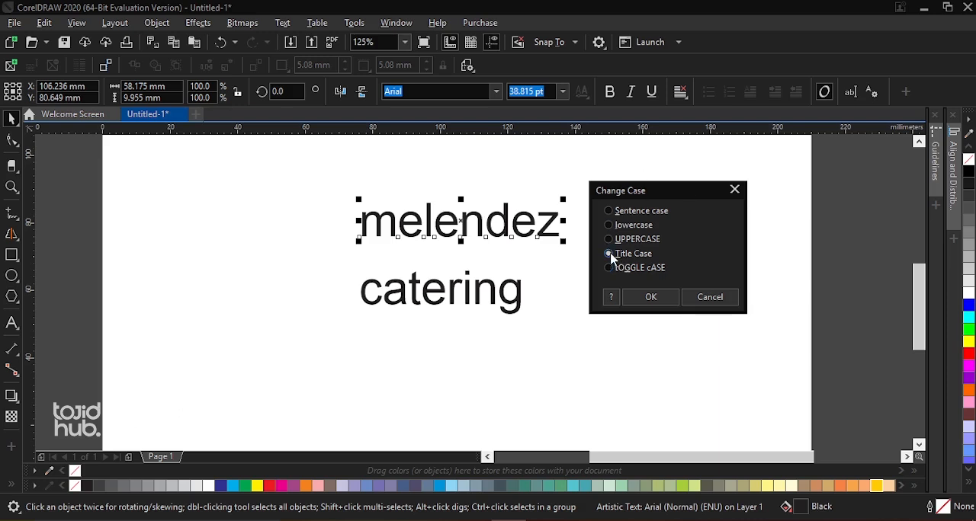
{"action": "left_click", "coordinate": [650, 297]}
Move "catering" closer beneath "Melendez" and change its case to UPPERCASE
{"action": "scroll", "coordinate": [455, 225], "scroll_direction": "down", "scroll_amount": 1}
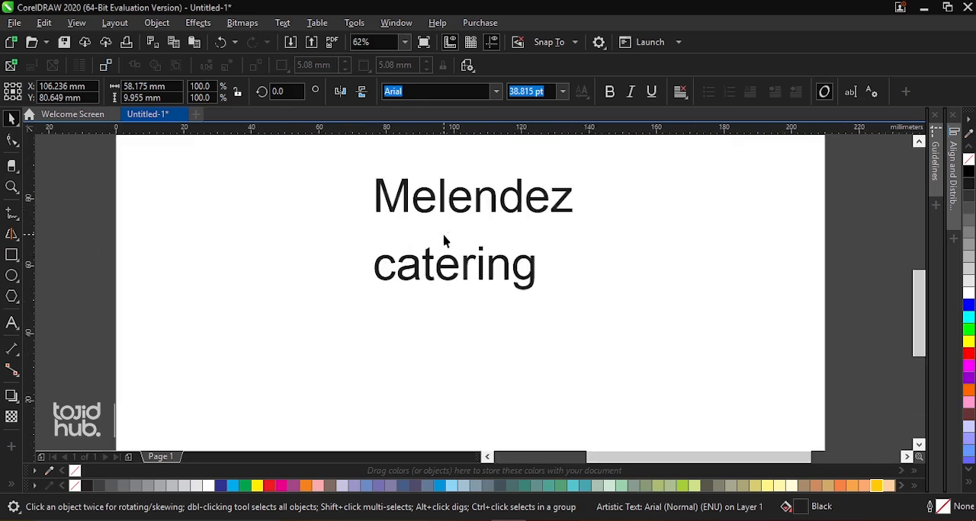
{"action": "left_click_drag", "start_coordinate": [466, 272], "coordinate": [476, 254]}
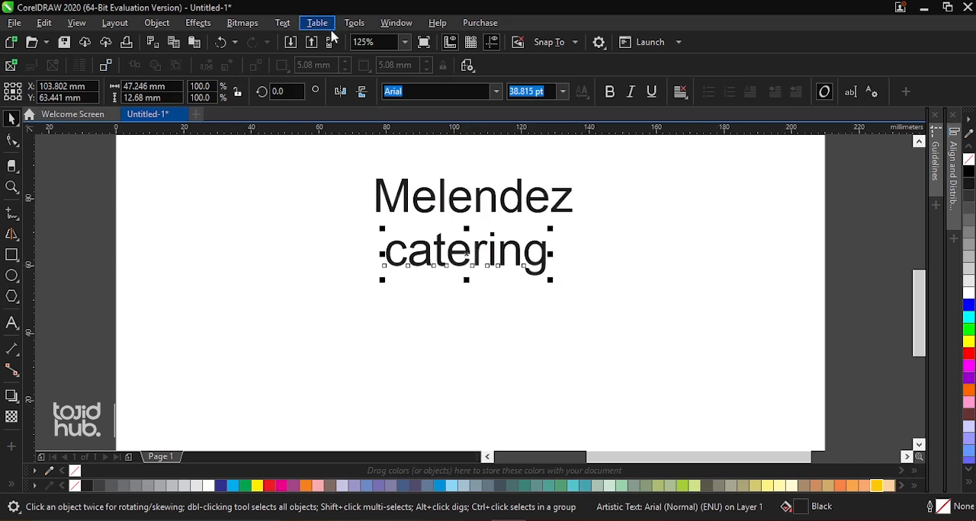
{"action": "left_click", "coordinate": [289, 24]}
{"action": "left_click", "coordinate": [319, 325]}
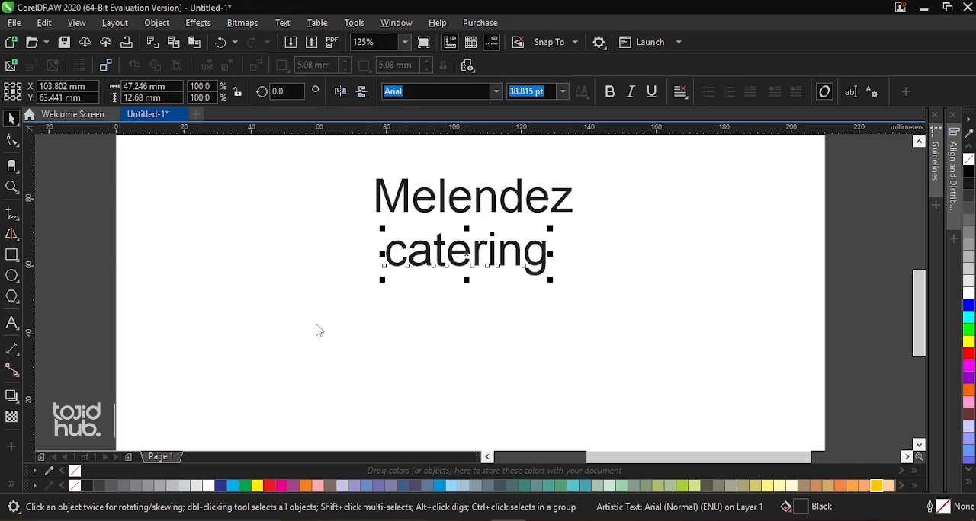
{"action": "left_click", "coordinate": [441, 252]}
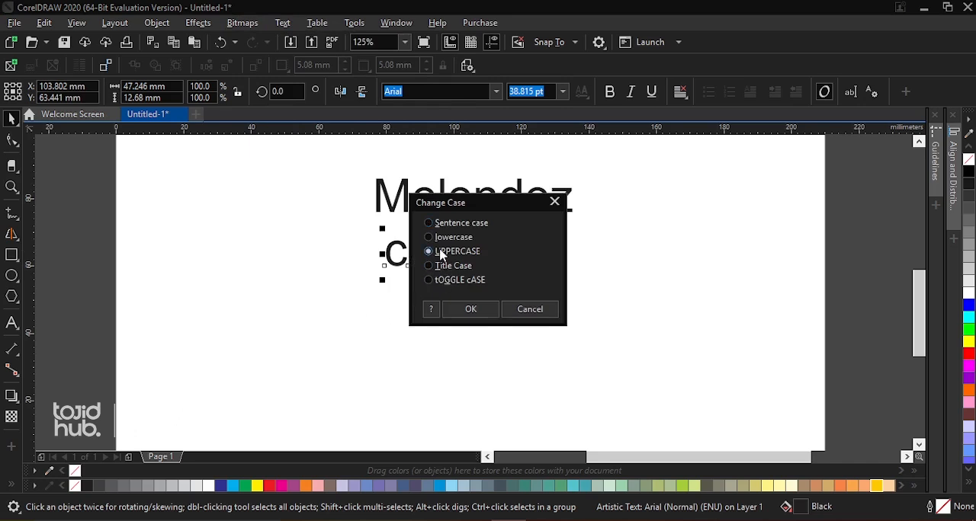
{"action": "left_click", "coordinate": [448, 305]}
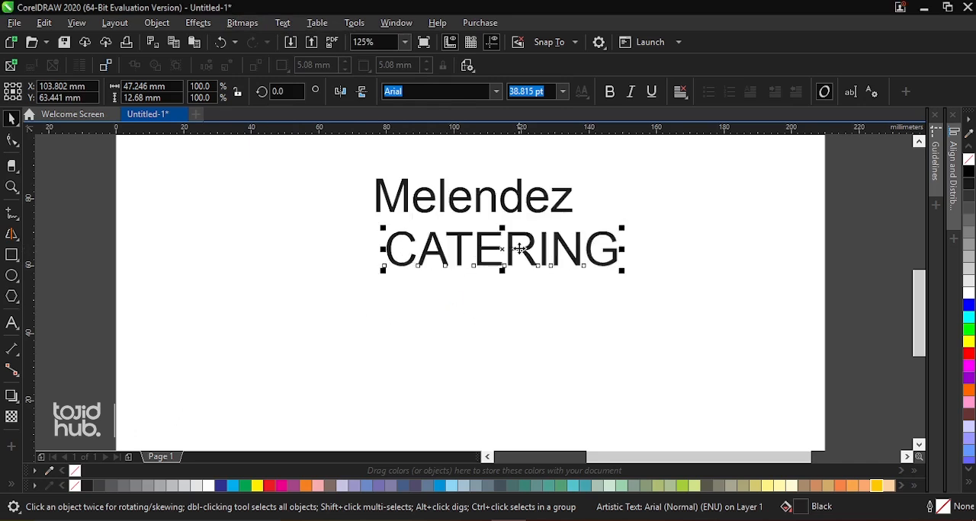
Set the font of the word "Melendez" to Sloop ScriptThree
{"action": "scroll", "coordinate": [483, 262], "scroll_direction": "down", "scroll_amount": 1}
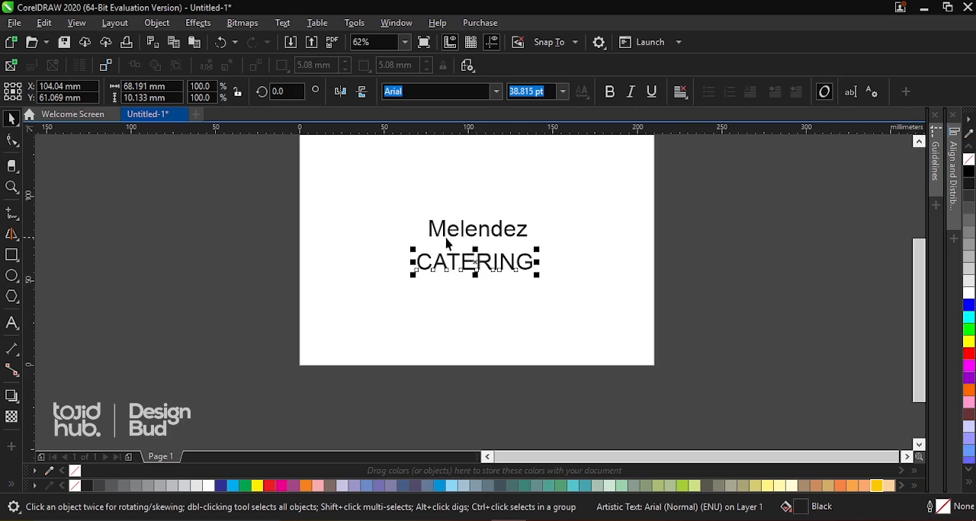
{"action": "scroll", "coordinate": [447, 238], "scroll_direction": "down", "scroll_amount": 1}
{"action": "key", "text": "z"}
{"action": "left_click_drag", "start_coordinate": [371, 190], "coordinate": [561, 311]}
{"action": "key", "text": "space"}
{"action": "left_click", "coordinate": [467, 263]}
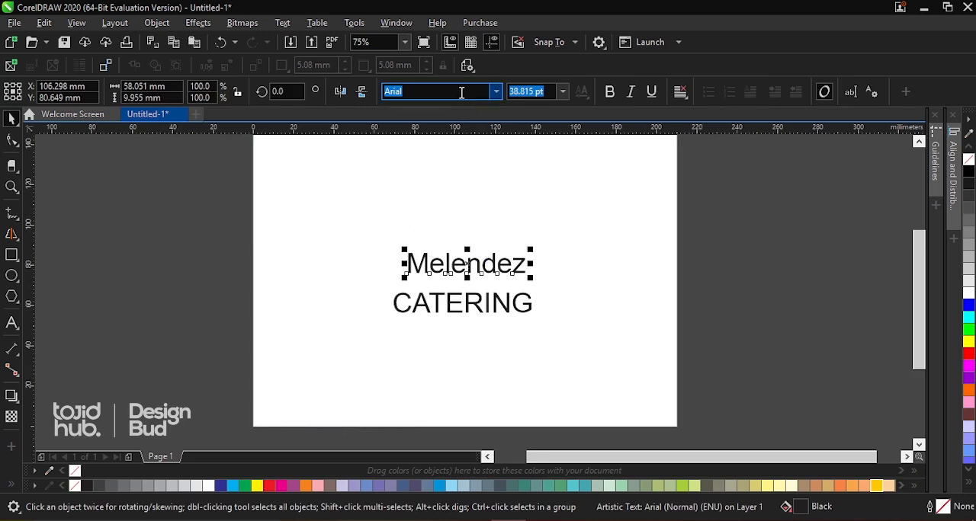
{"action": "type", "text": "s"}
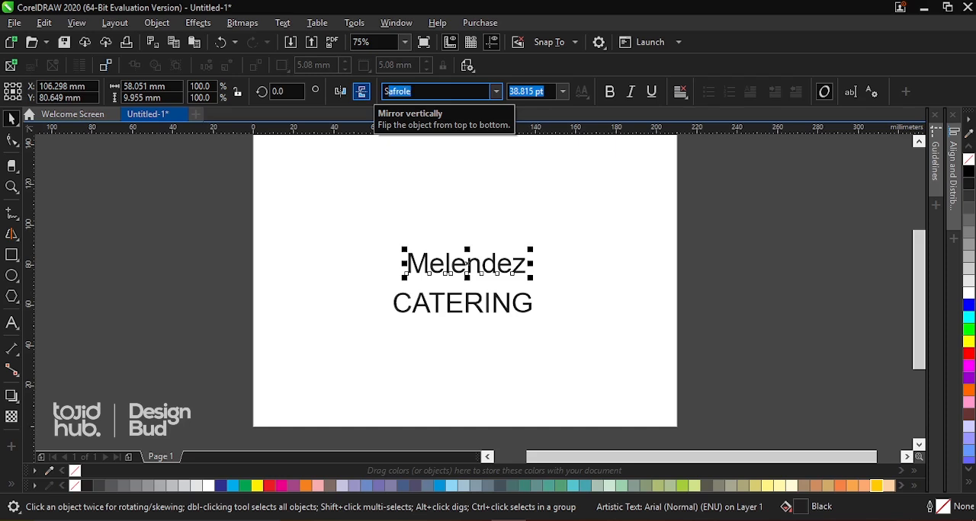
{"action": "type", "text": "loop ScriptThree"}
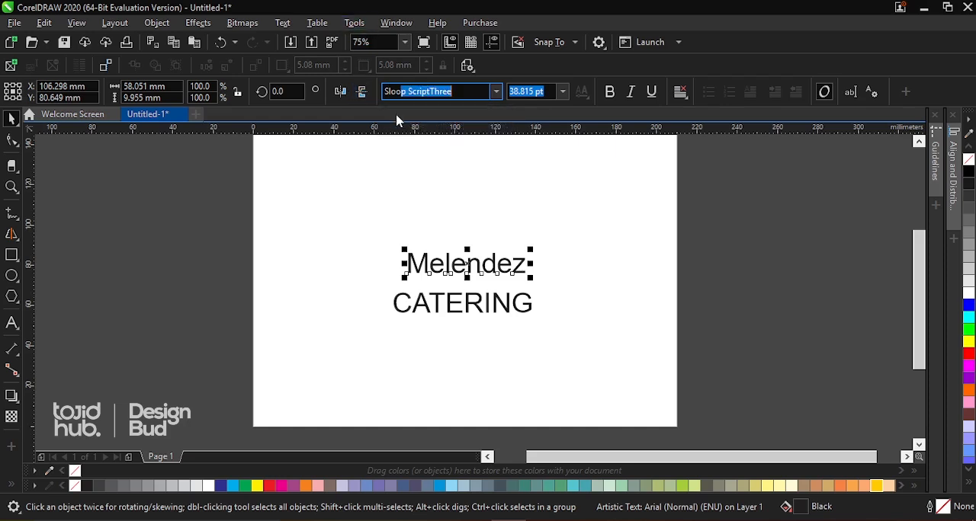
{"action": "key", "text": "Return"}
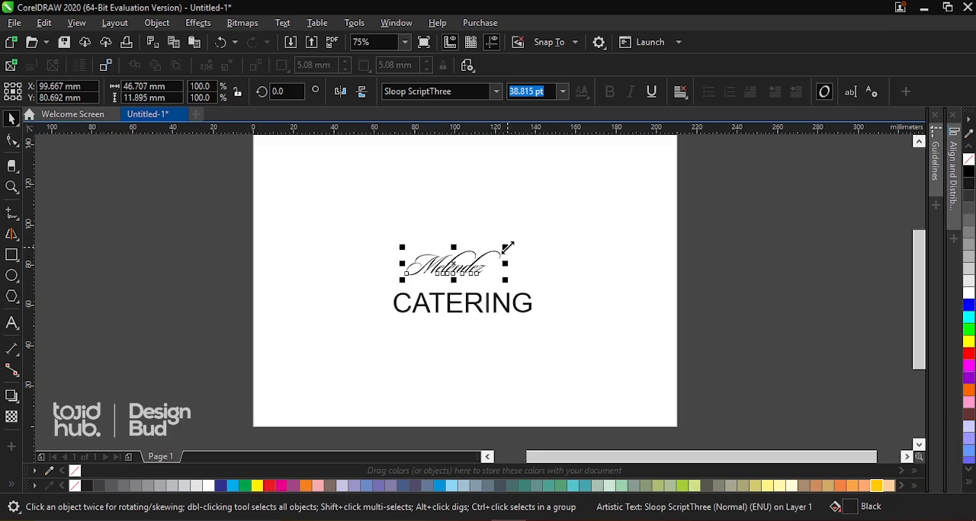
Enlarge "Melendez" proportionally to about 100.5 mm wide and position it just above "CATERING"
{"action": "left_click_drag", "start_coordinate": [506, 246], "coordinate": [588, 199]}
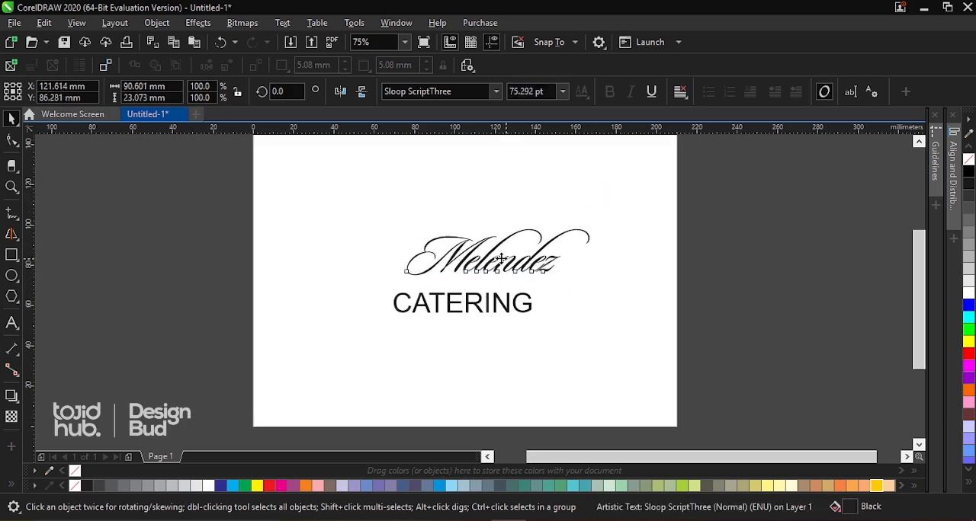
{"action": "left_click_drag", "start_coordinate": [508, 261], "coordinate": [487, 259]}
{"action": "mouse_move", "coordinate": [573, 219]}
{"action": "left_mouse_down"}
{"action": "mouse_move", "coordinate": [599, 207]}
{"action": "mouse_move", "coordinate": [593, 219]}
{"action": "left_mouse_up"}
{"action": "left_click_drag", "start_coordinate": [526, 262], "coordinate": [516, 275]}
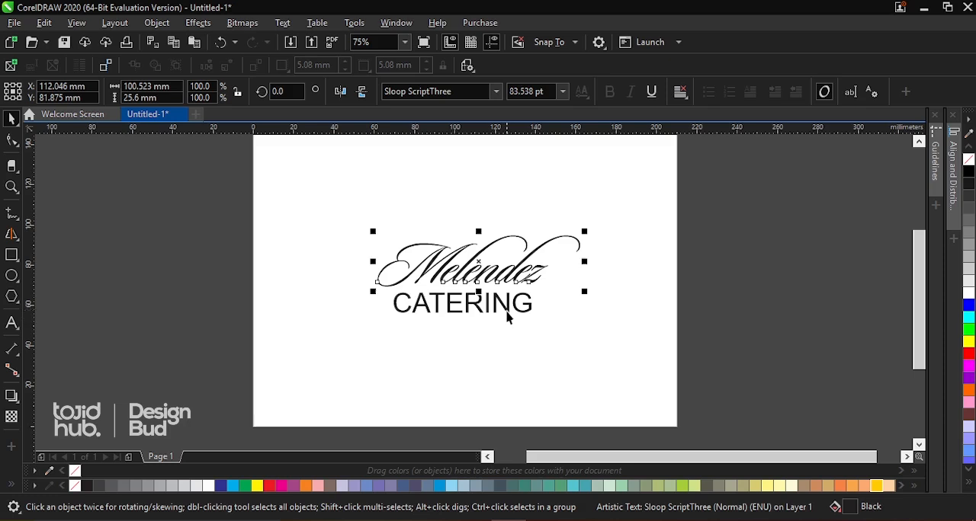
Set the font of the word "CATERING" to Montserrat
{"action": "left_click", "coordinate": [508, 312]}
{"action": "scroll", "coordinate": [482, 324], "scroll_direction": "up", "scroll_amount": 1}
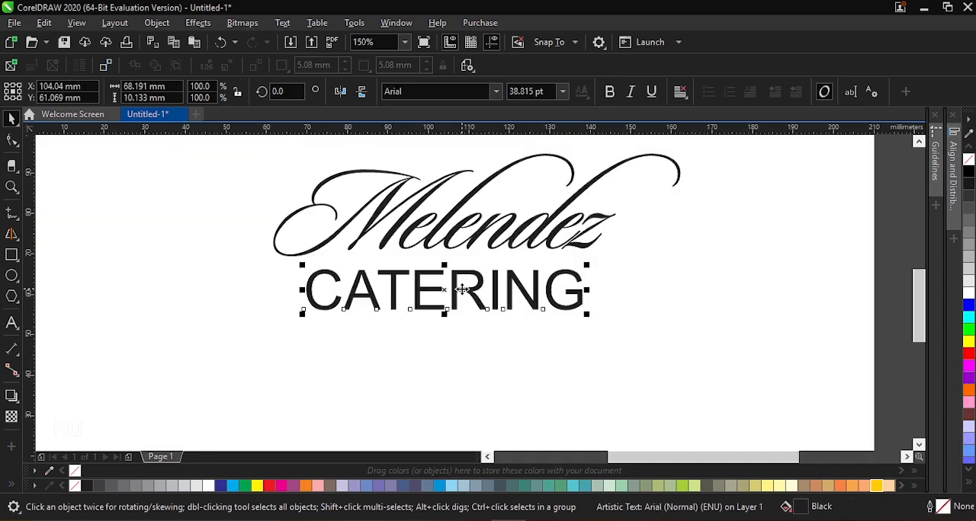
{"action": "scroll", "coordinate": [456, 278], "scroll_direction": "down", "scroll_amount": 1}
{"action": "scroll", "coordinate": [456, 279], "scroll_direction": "up", "scroll_amount": 2}
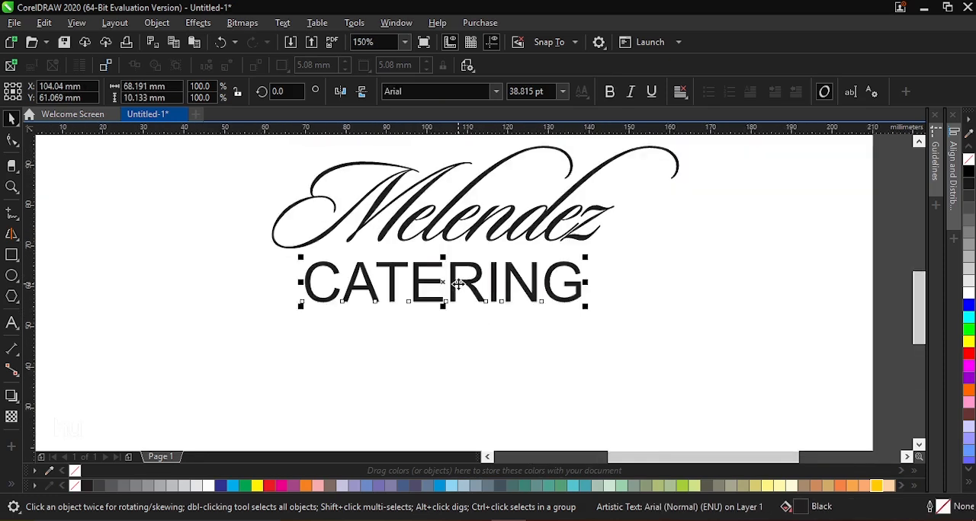
{"action": "scroll", "coordinate": [445, 282], "scroll_direction": "down", "scroll_amount": 1}
{"action": "scroll", "coordinate": [446, 282], "scroll_direction": "up", "scroll_amount": 2}
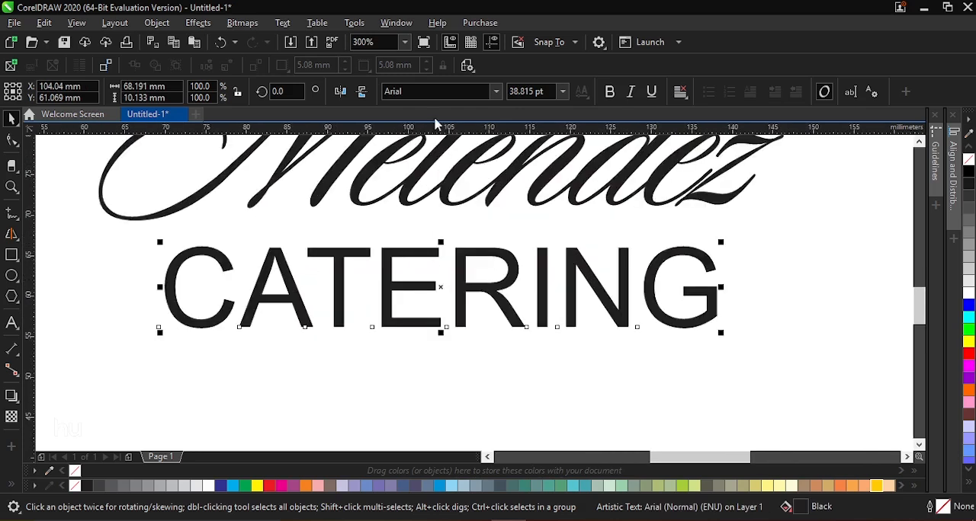
{"action": "left_click", "coordinate": [385, 91]}
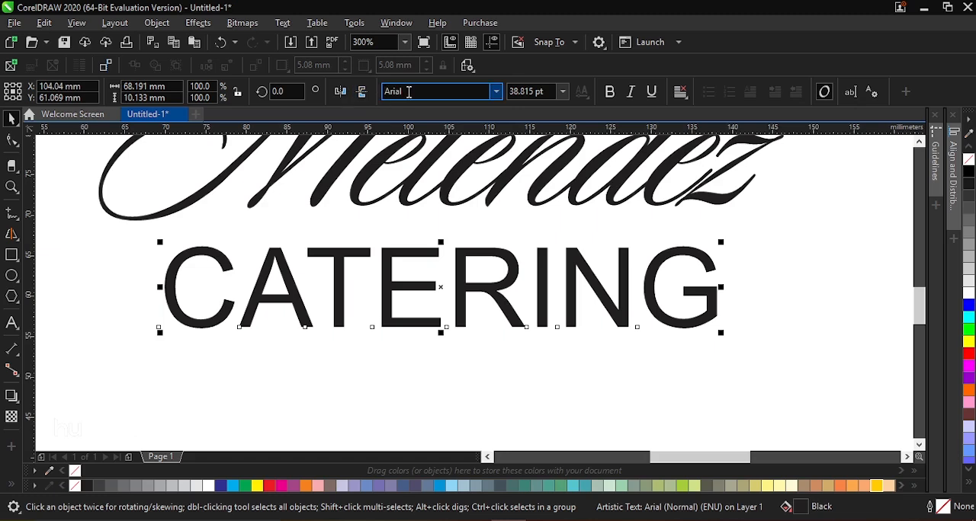
{"action": "type", "text": "Montserrat"}
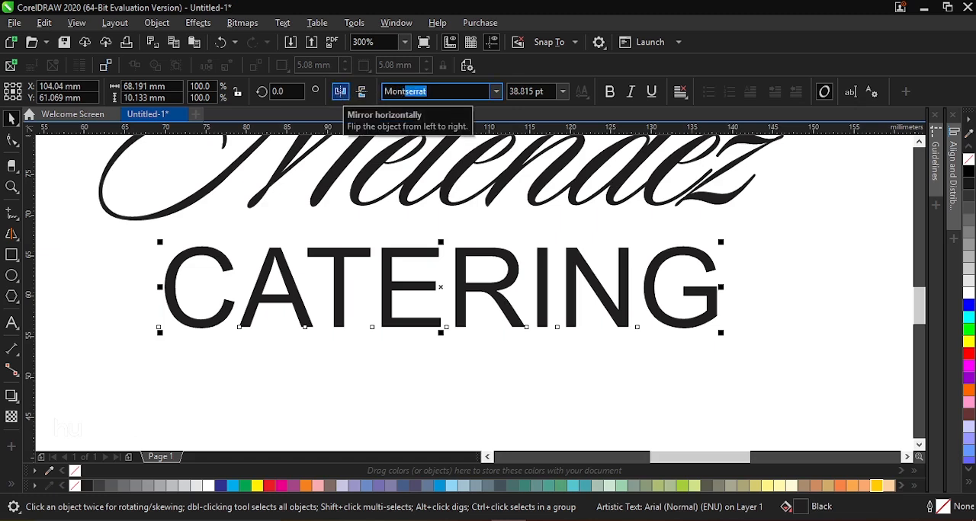
{"action": "key", "text": "Return"}
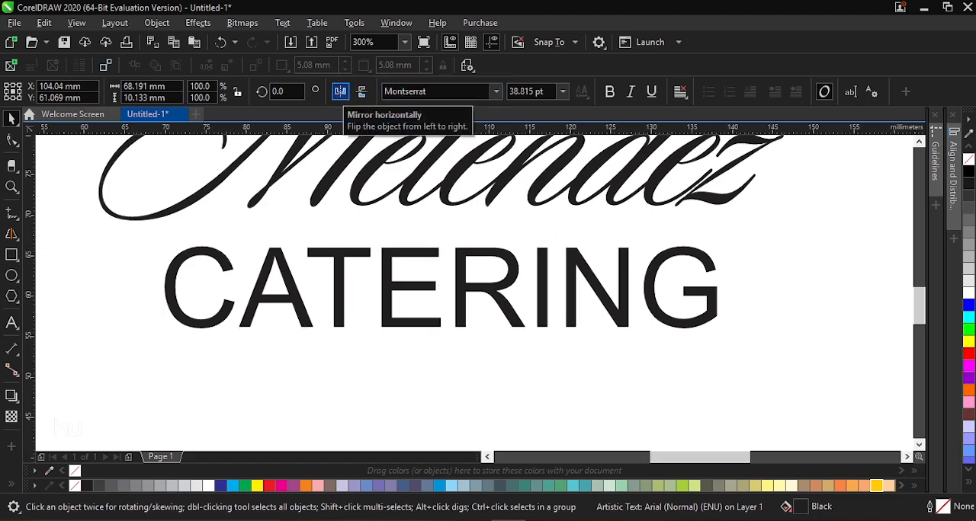
{"action": "scroll", "coordinate": [506, 257], "scroll_direction": "down", "scroll_amount": 2}
{"action": "scroll", "coordinate": [507, 284], "scroll_direction": "up", "scroll_amount": 1}
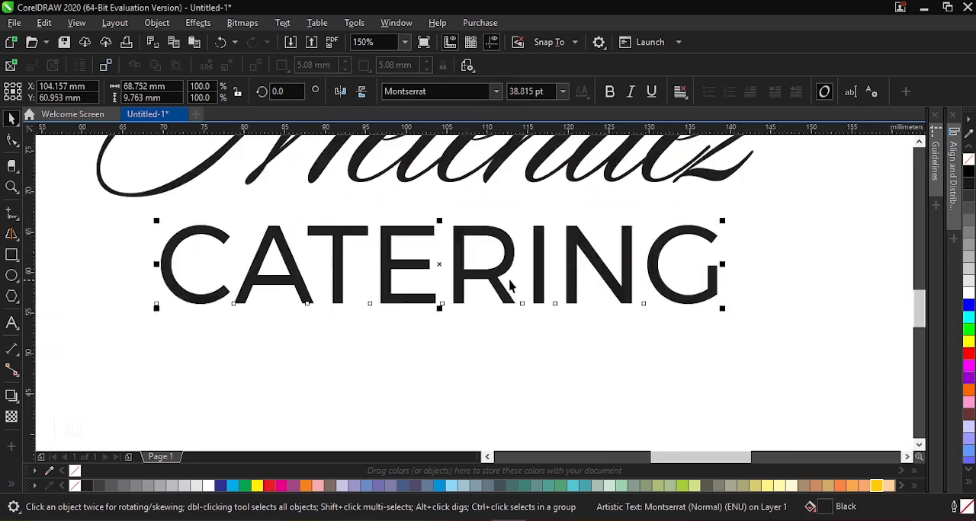
Scale "CATERING" down proportionally to about 57.5 mm wide and position it directly beneath "Melendez"
{"action": "scroll", "coordinate": [515, 285], "scroll_direction": "down", "scroll_amount": 1}
{"action": "left_click_drag", "start_coordinate": [624, 243], "coordinate": [577, 257]}
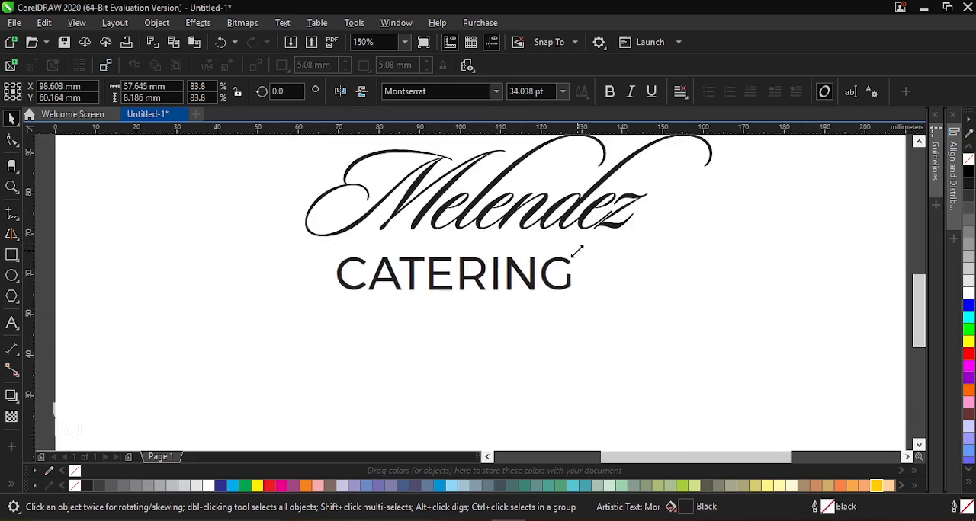
{"action": "scroll", "coordinate": [496, 269], "scroll_direction": "up", "scroll_amount": 2}
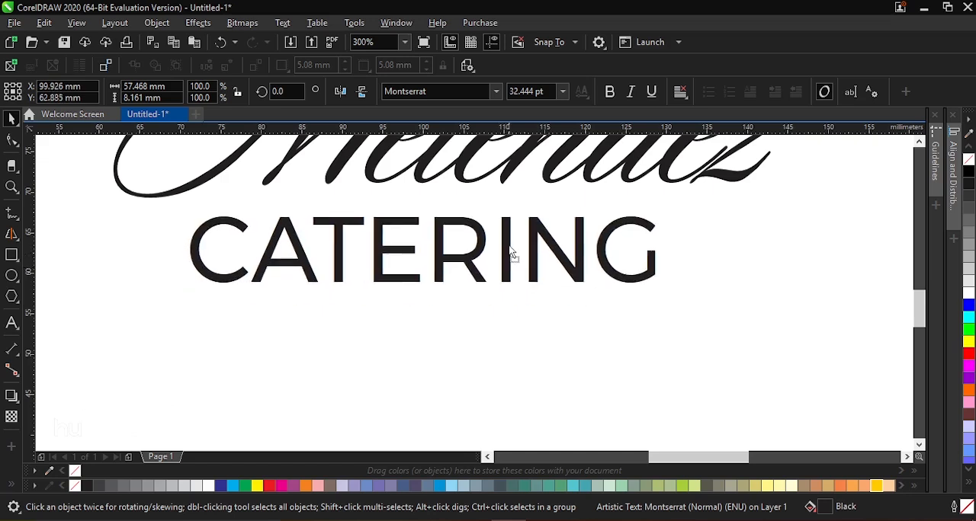
{"action": "scroll", "coordinate": [499, 279], "scroll_direction": "down", "scroll_amount": 8}
{"action": "scroll", "coordinate": [500, 288], "scroll_direction": "up", "scroll_amount": 2}
{"action": "scroll", "coordinate": [501, 288], "scroll_direction": "up", "scroll_amount": 2}
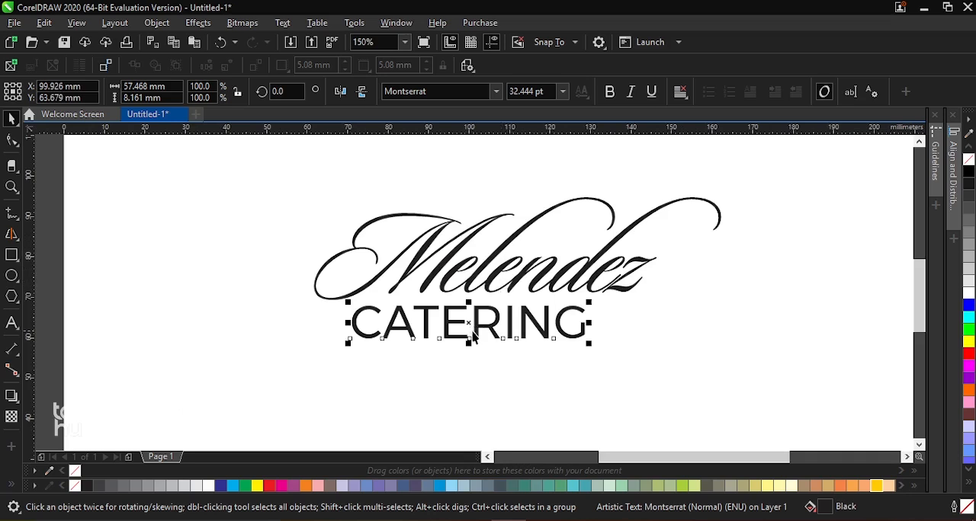
Duplicate "CATERING" below the original, set the copy's font to Times New Roman and move it close under the Montserrat version
{"action": "left_click_drag", "start_coordinate": [468, 323], "coordinate": [474, 396]}
{"action": "right_click", "coordinate": [474, 396]}
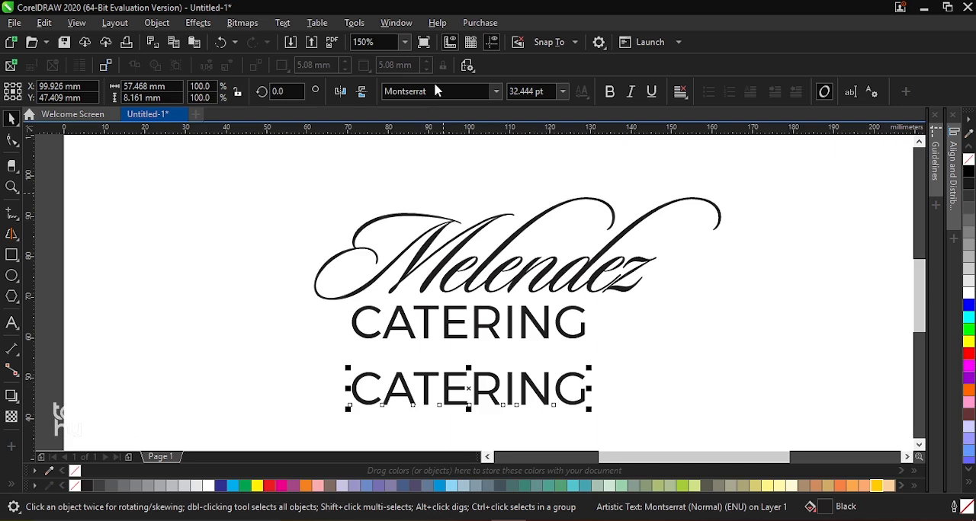
{"action": "left_click_drag", "start_coordinate": [441, 92], "coordinate": [374, 93]}
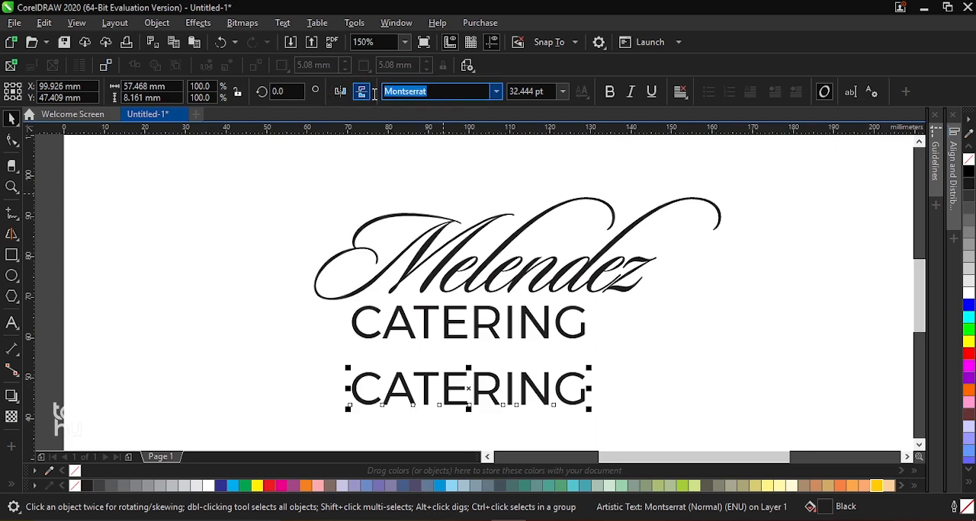
{"action": "type", "text": "Ti"}
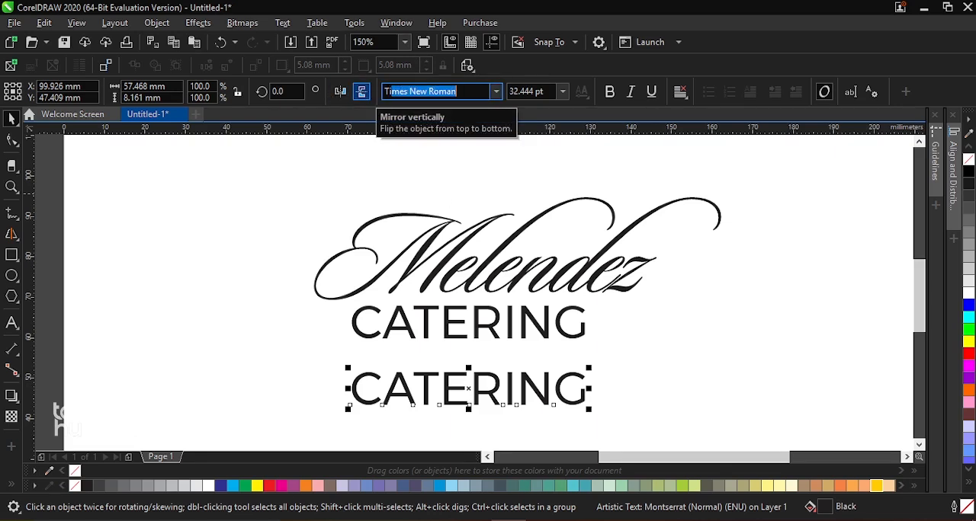
{"action": "type", "text": "m"}
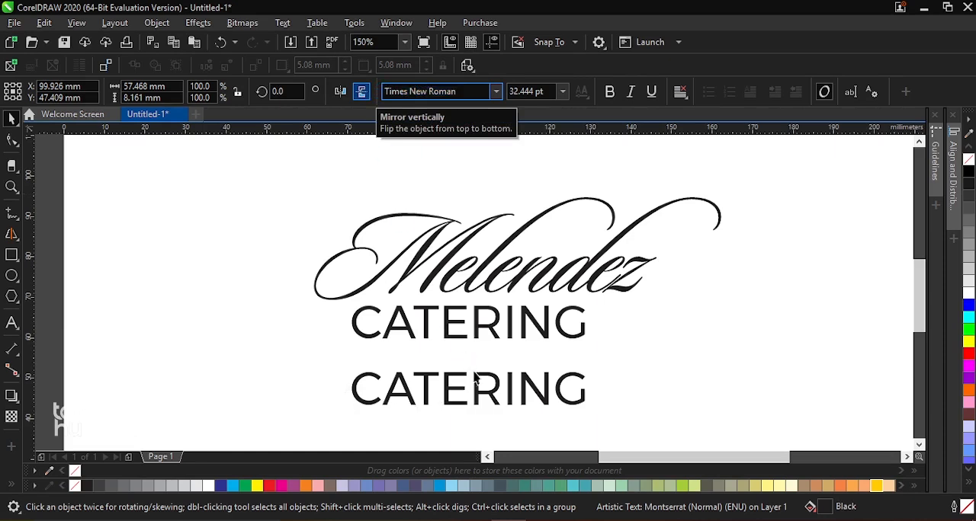
{"action": "key", "text": "Return"}
{"action": "left_click_drag", "start_coordinate": [477, 384], "coordinate": [479, 372]}
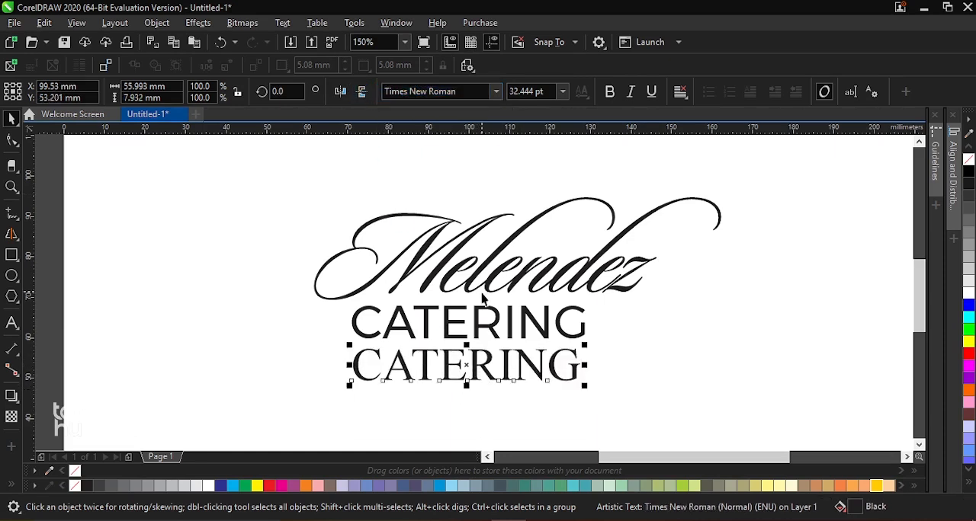
Examine the serifs on the Times New Roman letters up close and compare them with the sans-serif "CATERING" above
{"action": "scroll", "coordinate": [482, 297], "scroll_direction": "down", "scroll_amount": 1}
{"action": "scroll", "coordinate": [477, 333], "scroll_direction": "up", "scroll_amount": 2}
{"action": "scroll", "coordinate": [477, 333], "scroll_direction": "up", "scroll_amount": 2}
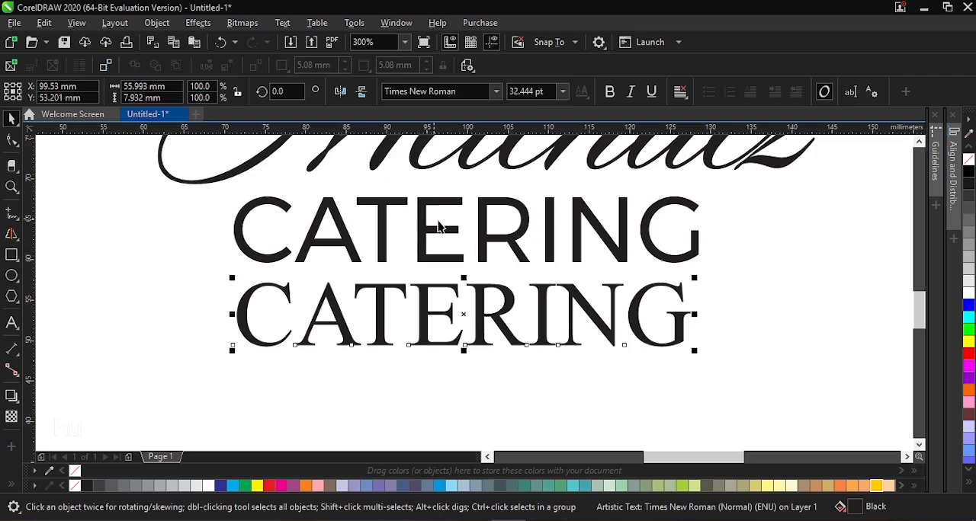
{"action": "scroll", "coordinate": [449, 308], "scroll_direction": "up", "scroll_amount": 3}
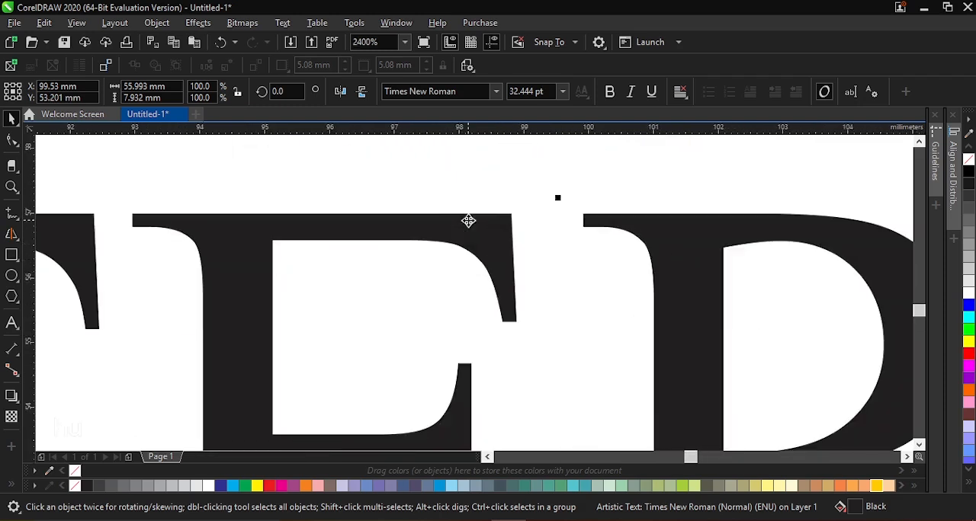
{"action": "mouse_move", "coordinate": [404, 194]}
{"action": "left_mouse_down"}
{"action": "mouse_move", "coordinate": [553, 342]}
{"action": "mouse_move", "coordinate": [422, 202]}
{"action": "left_mouse_up"}
{"action": "scroll", "coordinate": [525, 218], "scroll_direction": "down", "scroll_amount": 4}
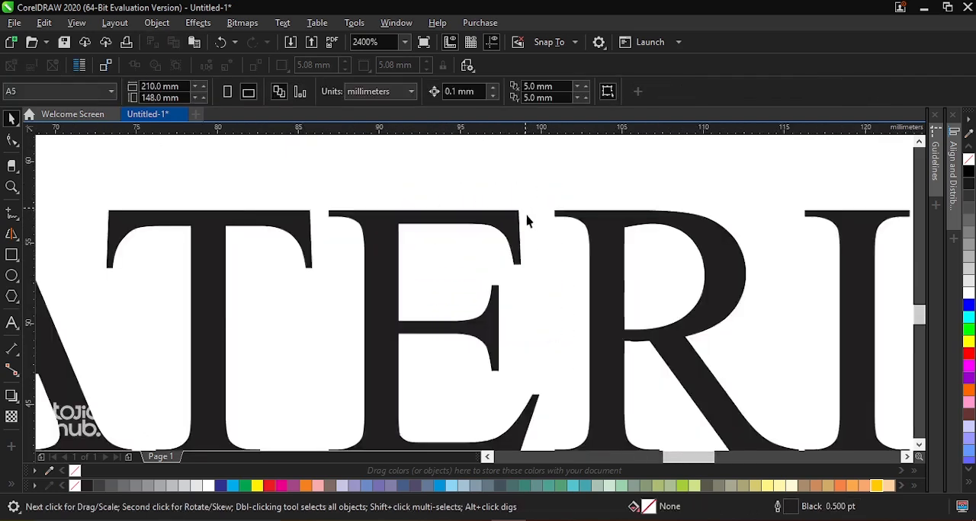
{"action": "scroll", "coordinate": [537, 261], "scroll_direction": "down", "scroll_amount": 2}
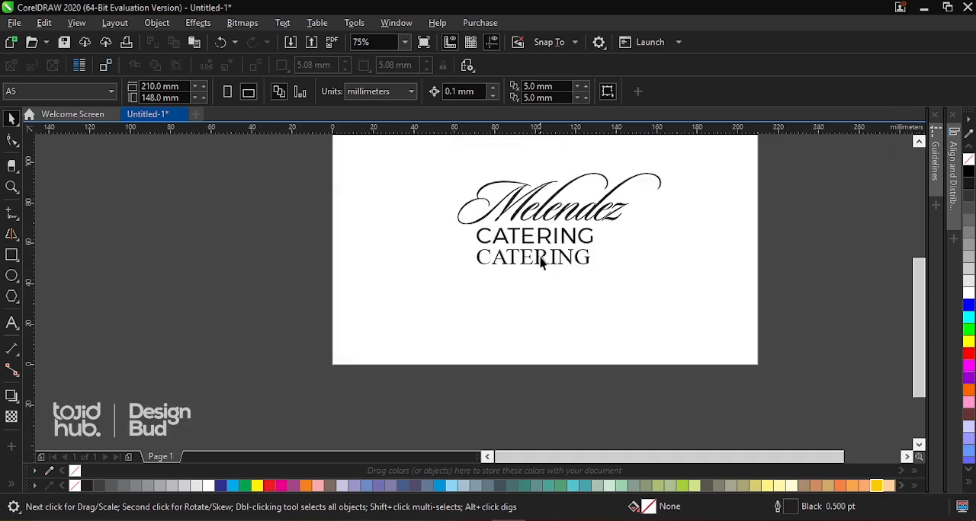
{"action": "scroll", "coordinate": [488, 213], "scroll_direction": "down", "scroll_amount": 2}
{"action": "key", "text": "z"}
{"action": "left_click_drag", "start_coordinate": [470, 183], "coordinate": [599, 264]}
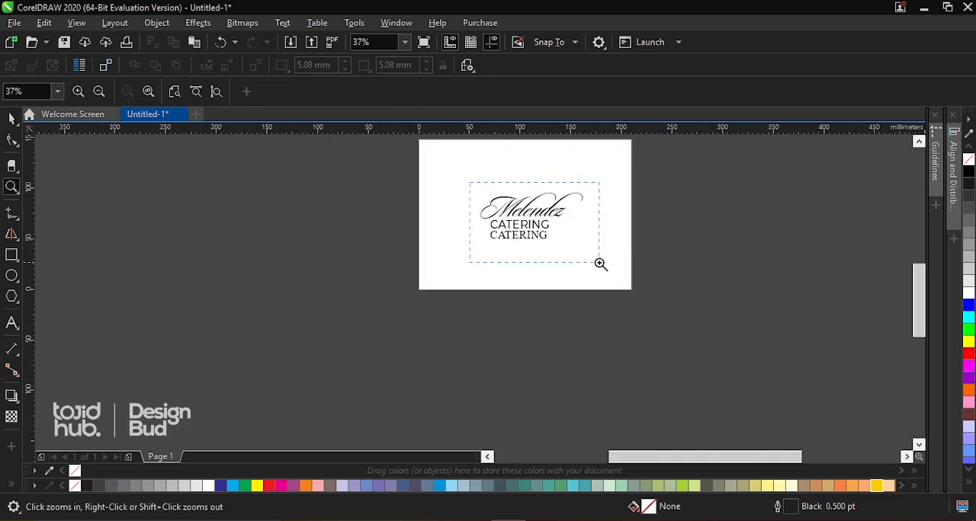
Delete the Times New Roman copy of "CATERING"
{"action": "key", "text": "space"}
{"action": "left_click", "coordinate": [491, 347]}
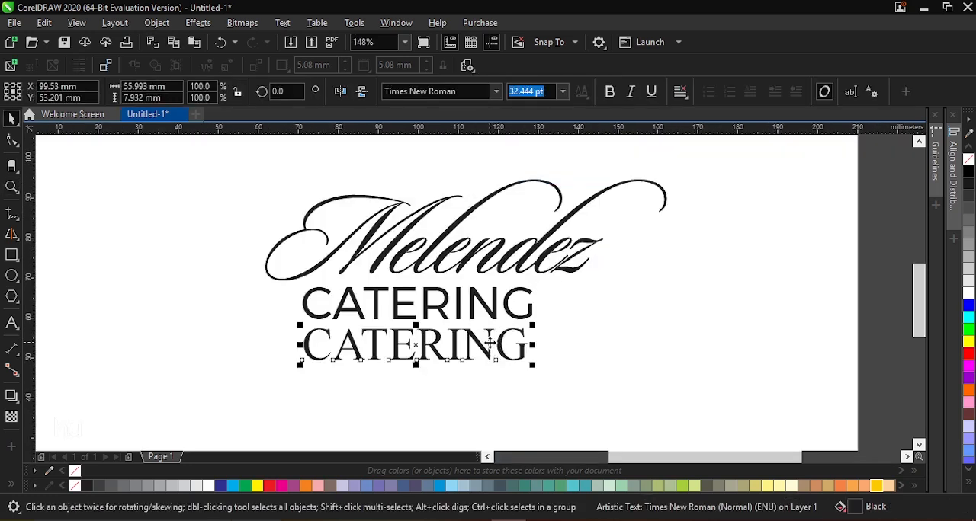
{"action": "key", "text": "Delete"}
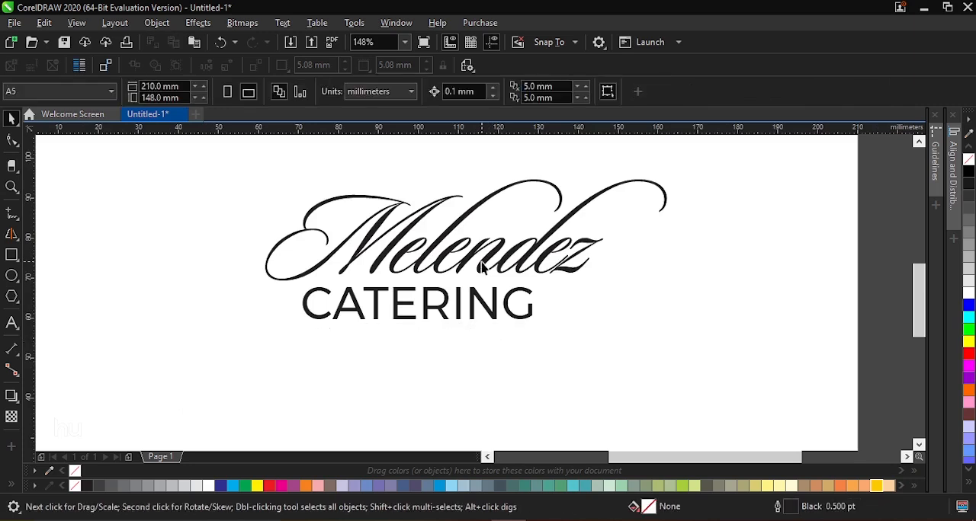
Examine how the script "Melendez" and the sans-serif "CATERING" pair, checking their relative size, alignment and the script's slant
{"action": "left_click", "coordinate": [485, 266]}
{"action": "scroll", "coordinate": [485, 263], "scroll_direction": "down", "scroll_amount": 2}
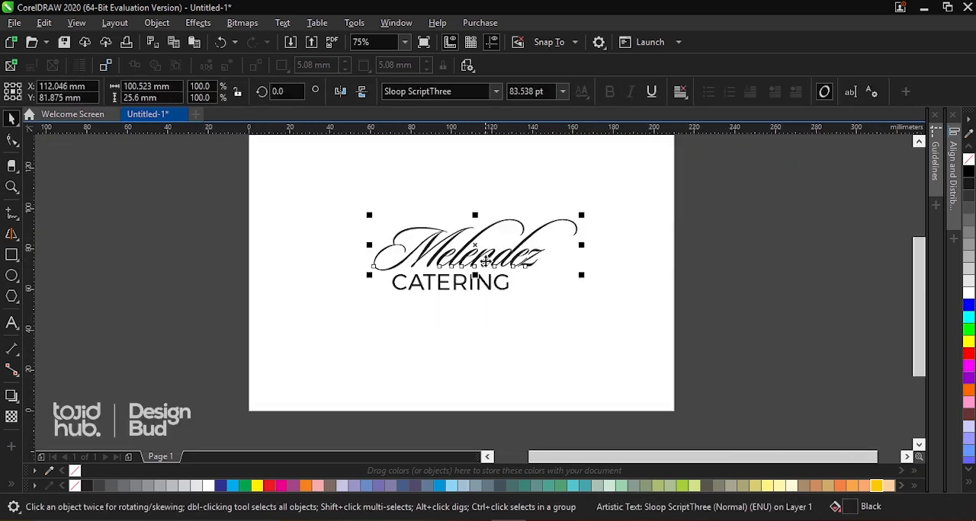
{"action": "left_click", "coordinate": [478, 288]}
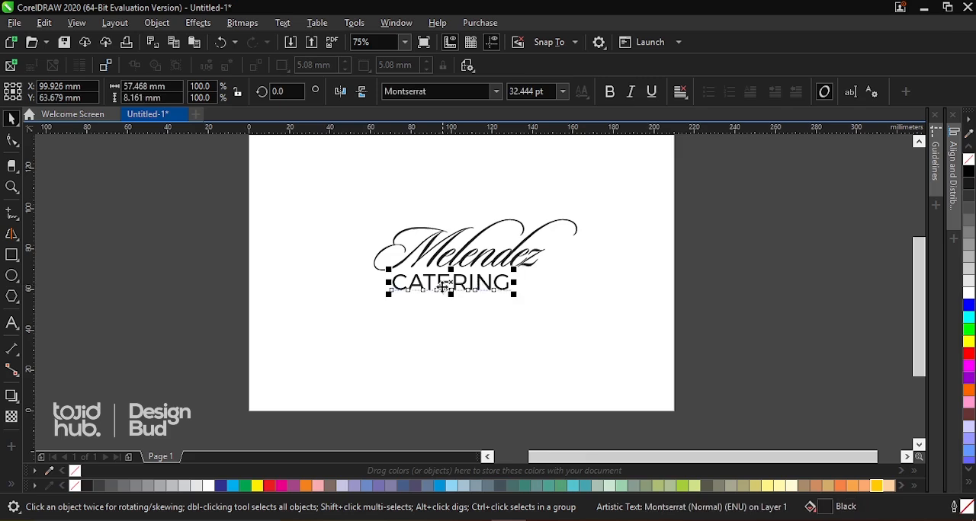
{"action": "scroll", "coordinate": [437, 285], "scroll_direction": "up", "scroll_amount": 4}
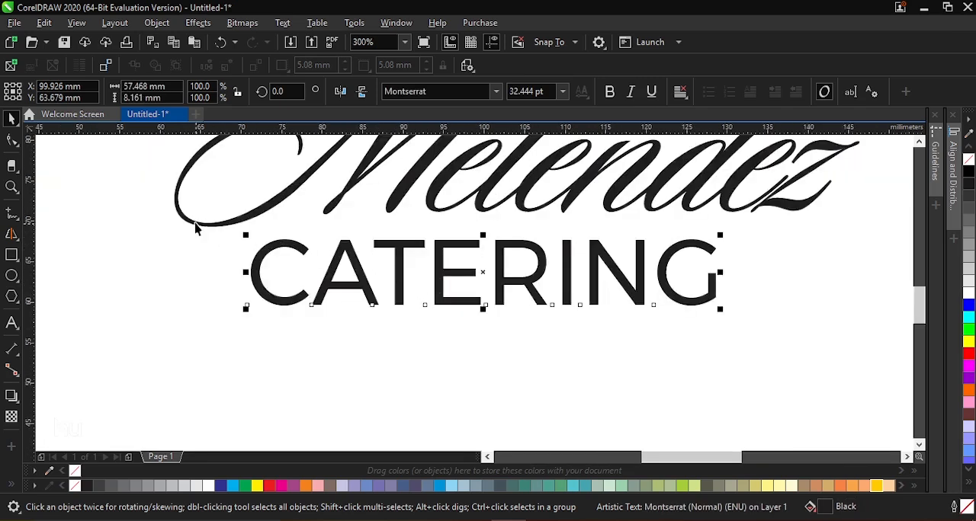
{"action": "scroll", "coordinate": [572, 256], "scroll_direction": "down", "scroll_amount": 7}
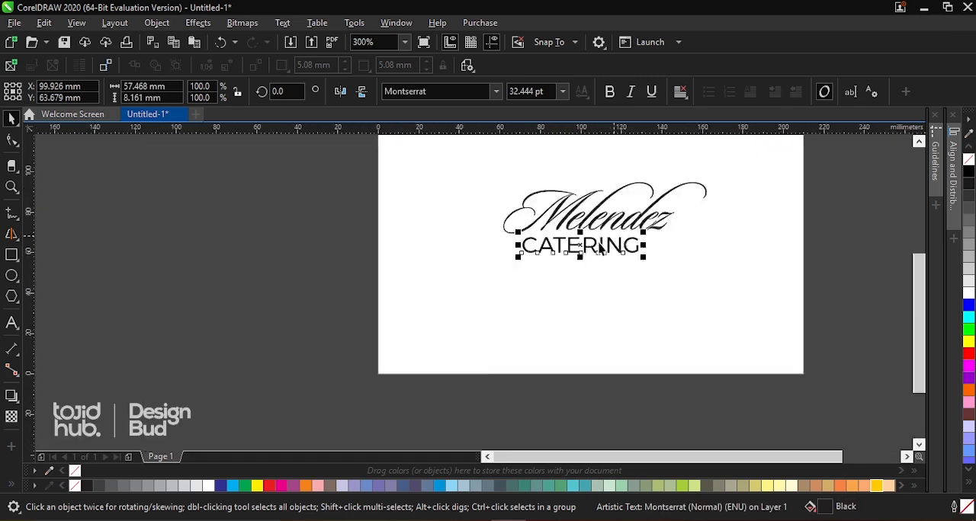
{"action": "key", "text": "z"}
{"action": "left_click_drag", "start_coordinate": [534, 222], "coordinate": [607, 259]}
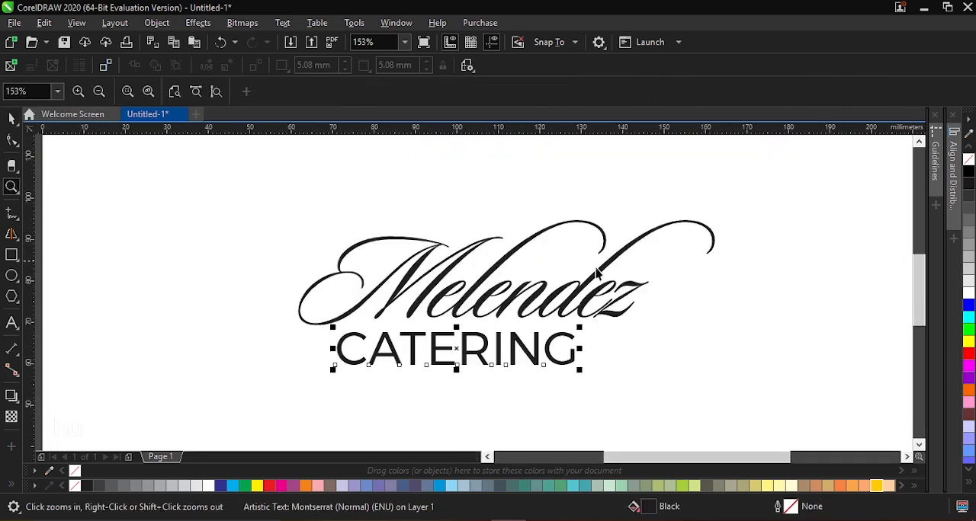
{"action": "key", "text": "space"}
{"action": "left_click", "coordinate": [589, 285]}
{"action": "scroll", "coordinate": [549, 256], "scroll_direction": "down", "scroll_amount": 3}
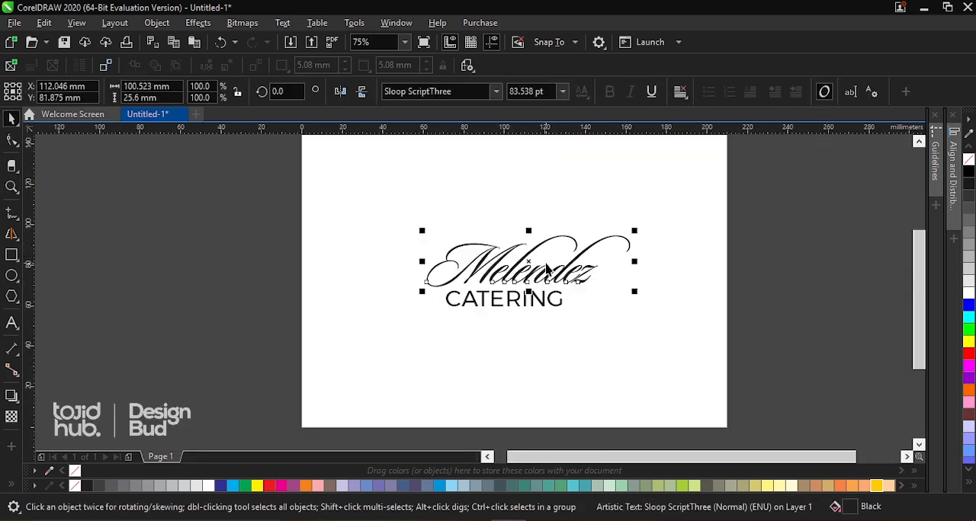
{"action": "scroll", "coordinate": [545, 265], "scroll_direction": "up", "scroll_amount": 3}
{"action": "left_click", "coordinate": [597, 260]}
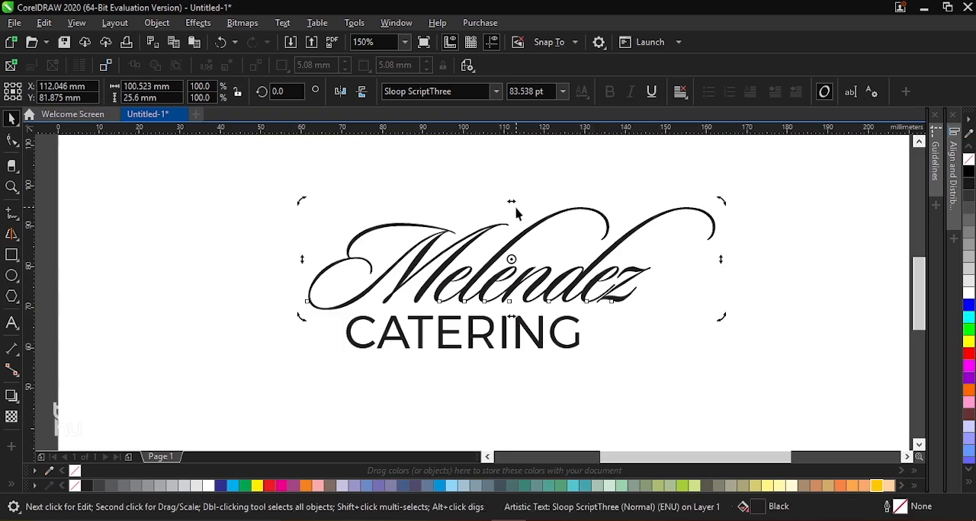
{"action": "left_click", "coordinate": [577, 201]}
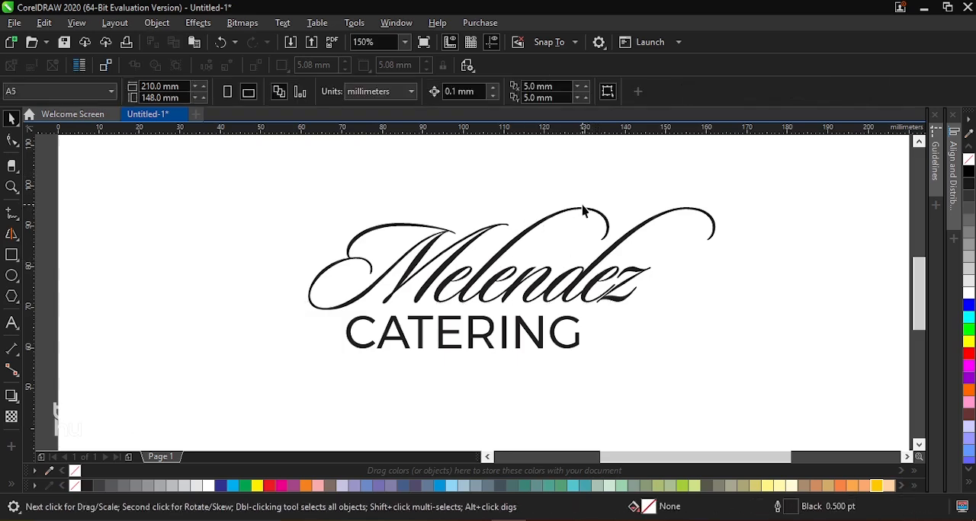
{"action": "scroll", "coordinate": [585, 215], "scroll_direction": "down", "scroll_amount": 2}
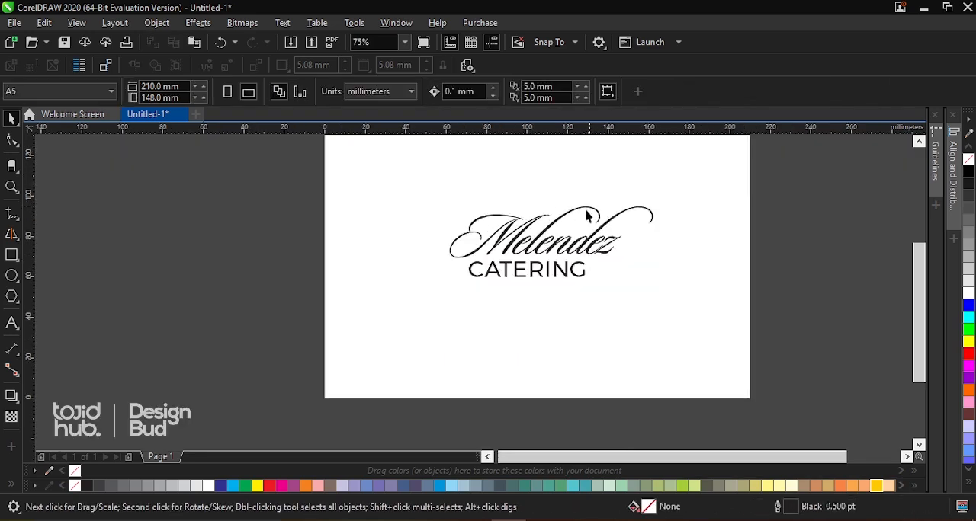
{"action": "scroll", "coordinate": [540, 227], "scroll_direction": "up", "scroll_amount": 2}
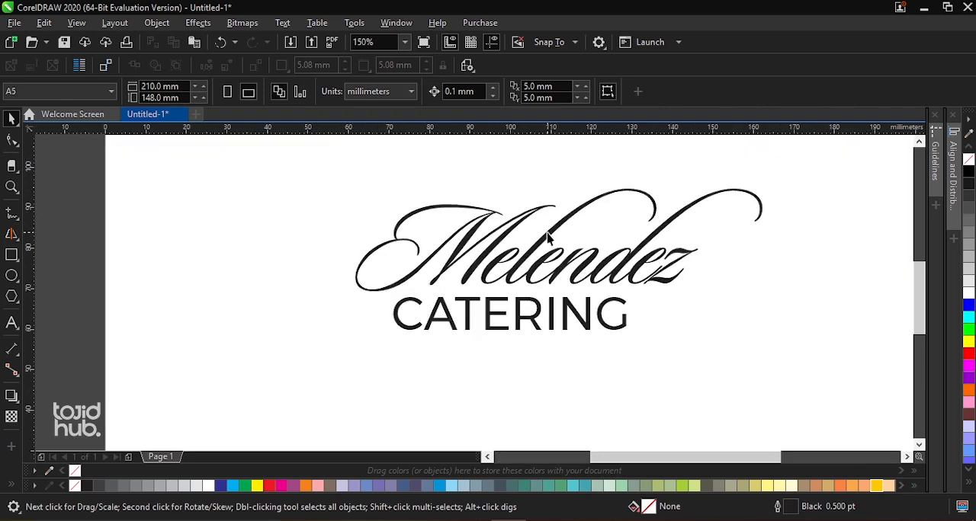
Skew "Melendez" horizontally to make its lettering more upright, bringing its overall width to about 95.5 mm
{"action": "left_click", "coordinate": [547, 237]}
{"action": "left_click", "coordinate": [548, 232]}
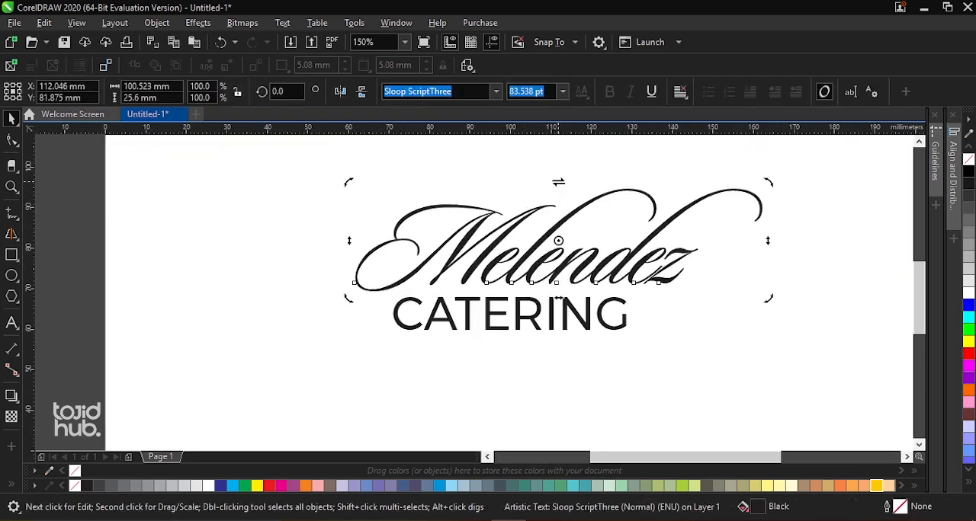
{"action": "mouse_move", "coordinate": [559, 181]}
{"action": "left_mouse_down"}
{"action": "mouse_move", "coordinate": [485, 197]}
{"action": "mouse_move", "coordinate": [534, 174]}
{"action": "mouse_move", "coordinate": [556, 180]}
{"action": "left_mouse_up"}
Scale "CATERING" down proportionally to about 27.6 mm wide, keeping its lower-left corner in place
{"action": "scroll", "coordinate": [503, 211], "scroll_direction": "down", "scroll_amount": 4}
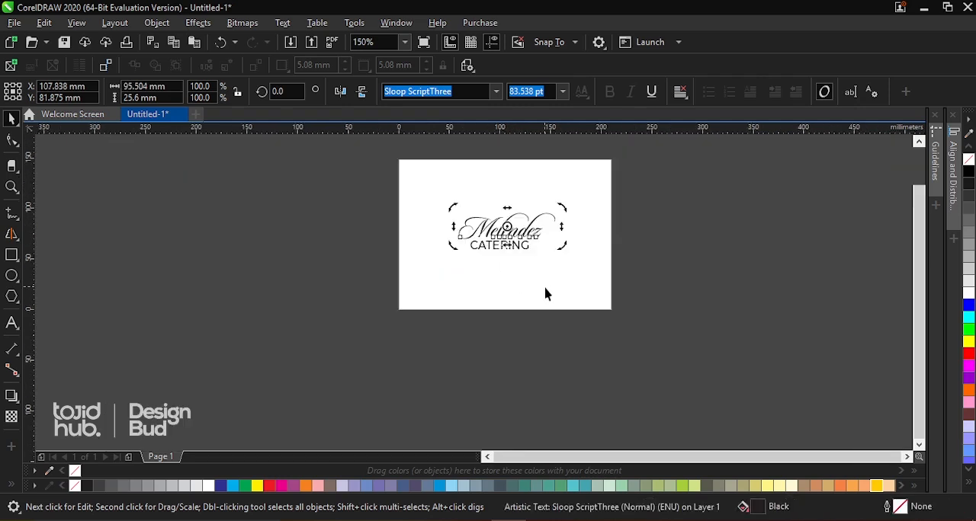
{"action": "key", "text": "z"}
{"action": "left_click_drag", "start_coordinate": [449, 203], "coordinate": [558, 263]}
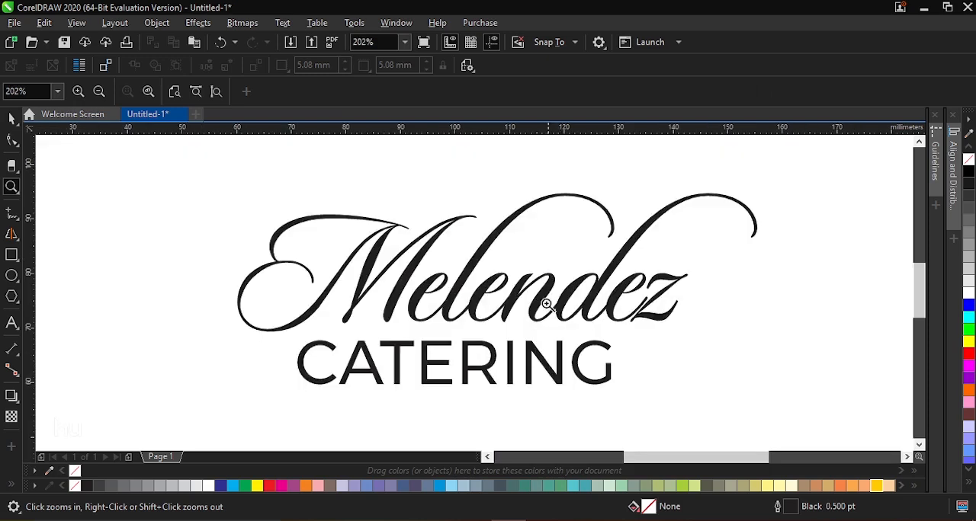
{"action": "key", "text": "space"}
{"action": "left_click", "coordinate": [540, 360]}
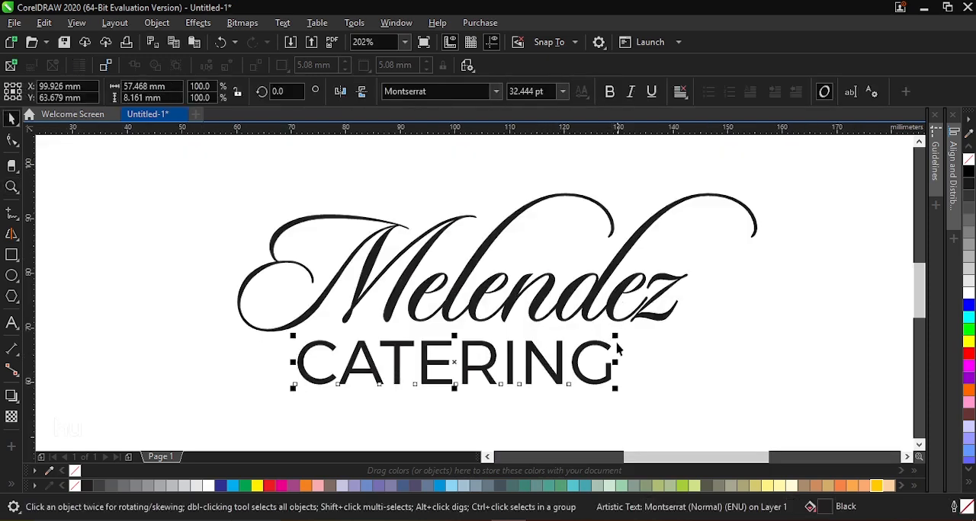
{"action": "left_click_drag", "start_coordinate": [618, 335], "coordinate": [453, 337]}
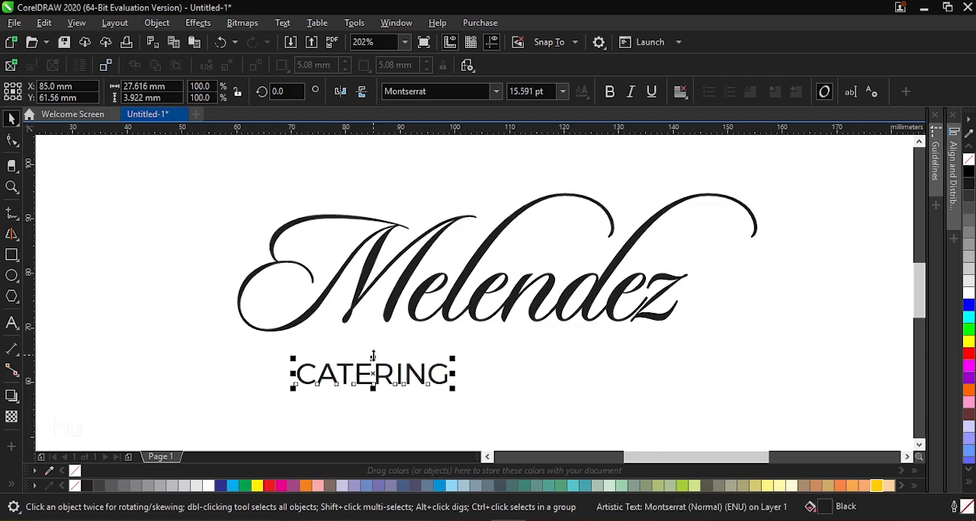
Try stretching "CATERING" vertically to about 10.3 mm tall, and undo the distortion
{"action": "left_click_drag", "start_coordinate": [377, 352], "coordinate": [373, 324]}
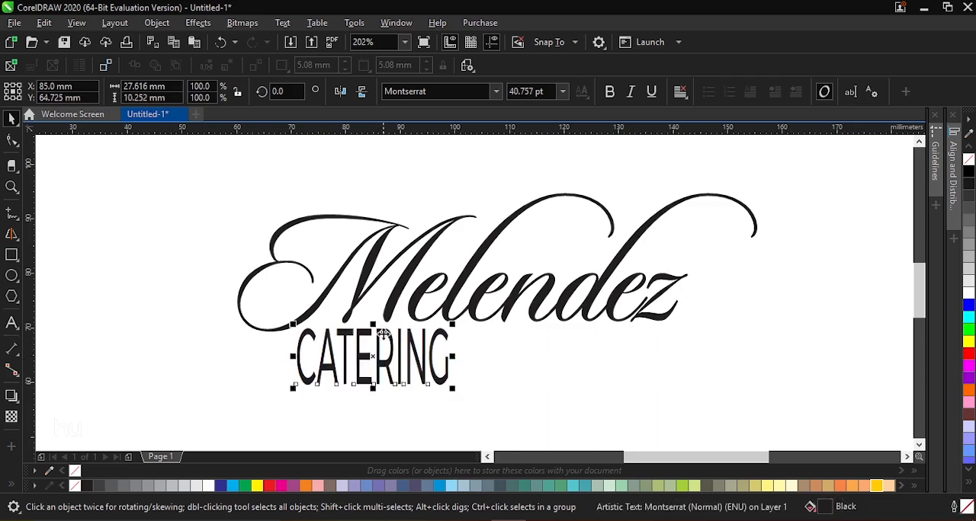
{"action": "key", "text": "ctrl+z"}
Resize "CATERING" to about 27 mm wide and move it up just beneath the first letters of "Melendez"
{"action": "mouse_move", "coordinate": [454, 359]}
{"action": "left_mouse_down"}
{"action": "mouse_move", "coordinate": [529, 331]}
{"action": "mouse_move", "coordinate": [523, 352]}
{"action": "mouse_move", "coordinate": [507, 338]}
{"action": "mouse_move", "coordinate": [453, 341]}
{"action": "left_mouse_up"}
{"action": "left_click_drag", "start_coordinate": [392, 380], "coordinate": [412, 359]}
{"action": "left_click_drag", "start_coordinate": [471, 329], "coordinate": [467, 332]}
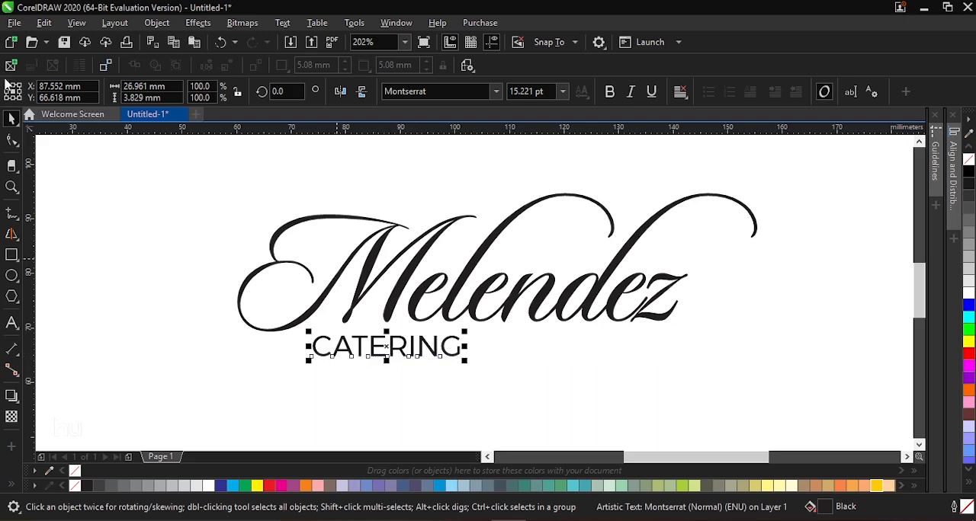
Widen the letter spacing of "CATERING" with the Shape tool until the word spans about 57.9 mm beneath "Melendez"
{"action": "left_click", "coordinate": [11, 140]}
{"action": "scroll", "coordinate": [354, 396], "scroll_direction": "up", "scroll_amount": 2}
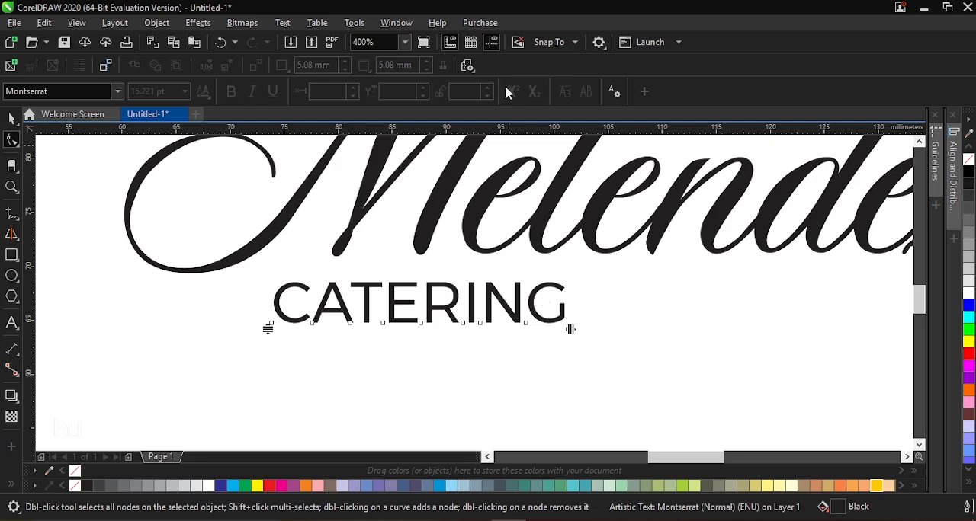
{"action": "scroll", "coordinate": [455, 327], "scroll_direction": "down", "scroll_amount": 4}
{"action": "left_click_drag", "start_coordinate": [488, 329], "coordinate": [563, 333]}
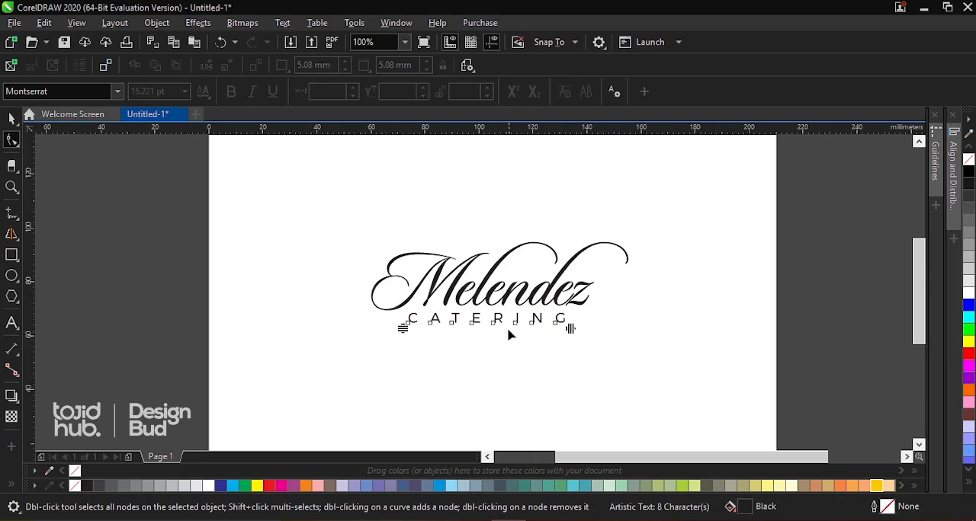
{"action": "key", "text": "space"}
{"action": "scroll", "coordinate": [513, 326], "scroll_direction": "up", "scroll_amount": 4}
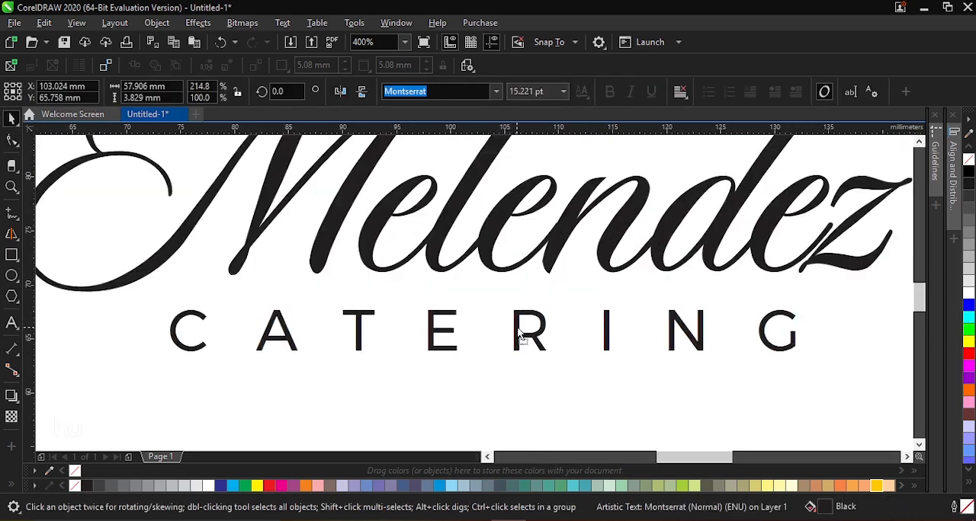
{"action": "scroll", "coordinate": [515, 323], "scroll_direction": "down", "scroll_amount": 4}
{"action": "key", "text": "z"}
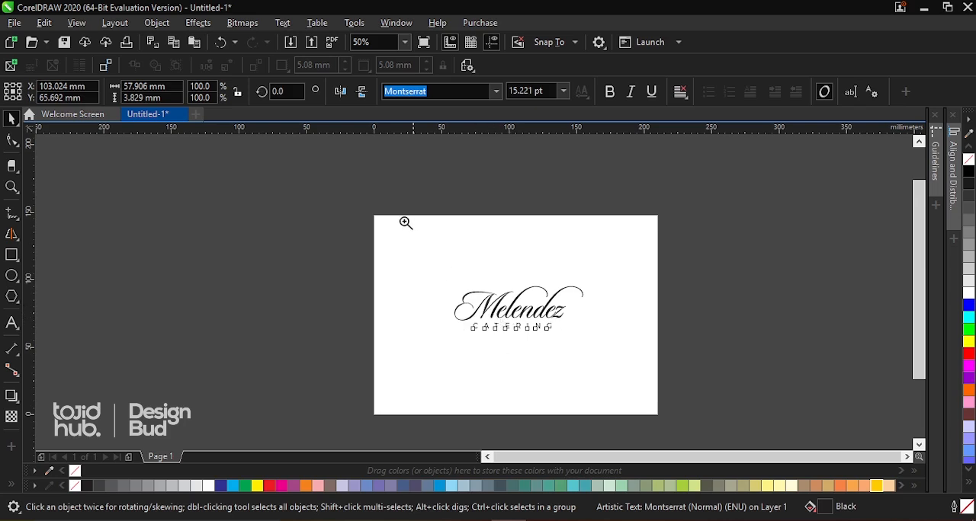
{"action": "left_click_drag", "start_coordinate": [362, 209], "coordinate": [671, 422]}
{"action": "key", "text": "space"}
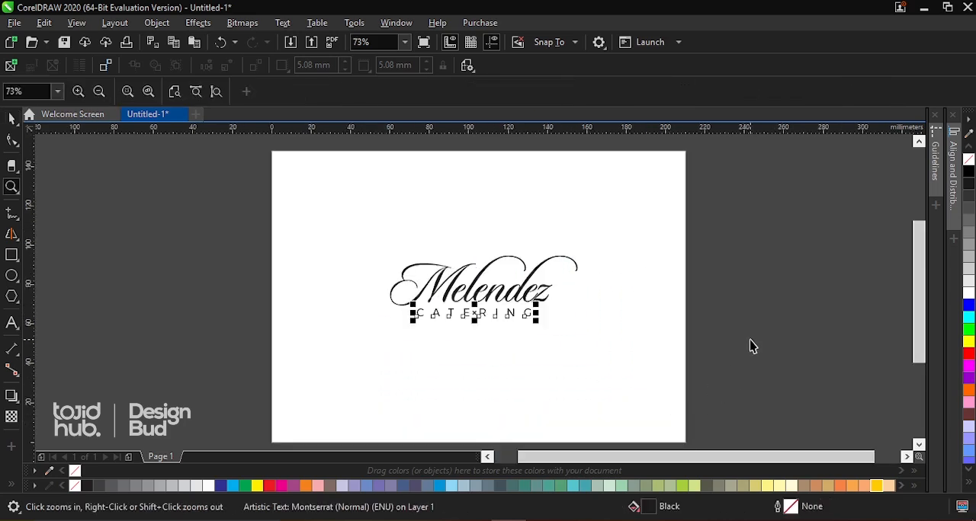
{"action": "left_click", "coordinate": [750, 340]}
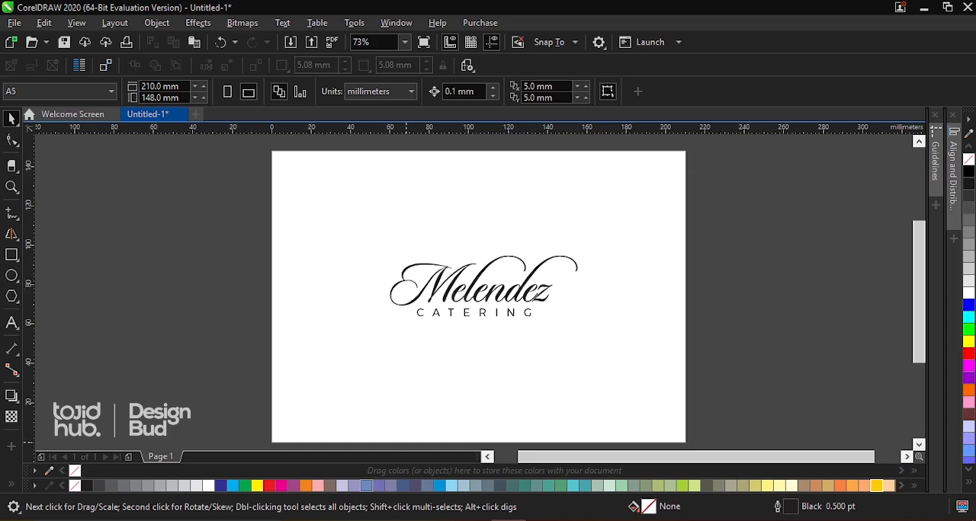
Copy the "fork & knife" SVG from the Resources folder in File Explorer and paste it into the CorelDRAW page
{"action": "mouse_move", "coordinate": [332, 520]}
{"action": "left_click", "coordinate": [400, 476]}
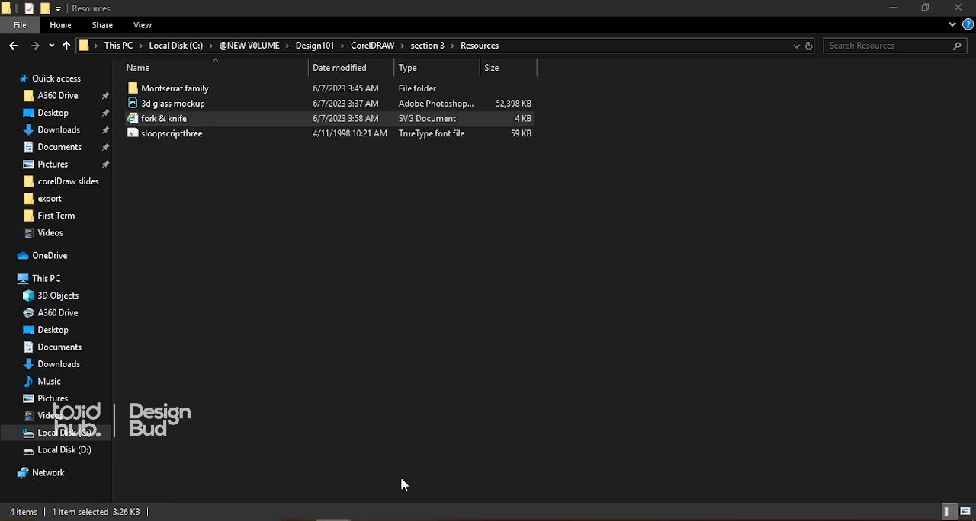
{"action": "left_click", "coordinate": [411, 319]}
{"action": "left_click", "coordinate": [155, 120]}
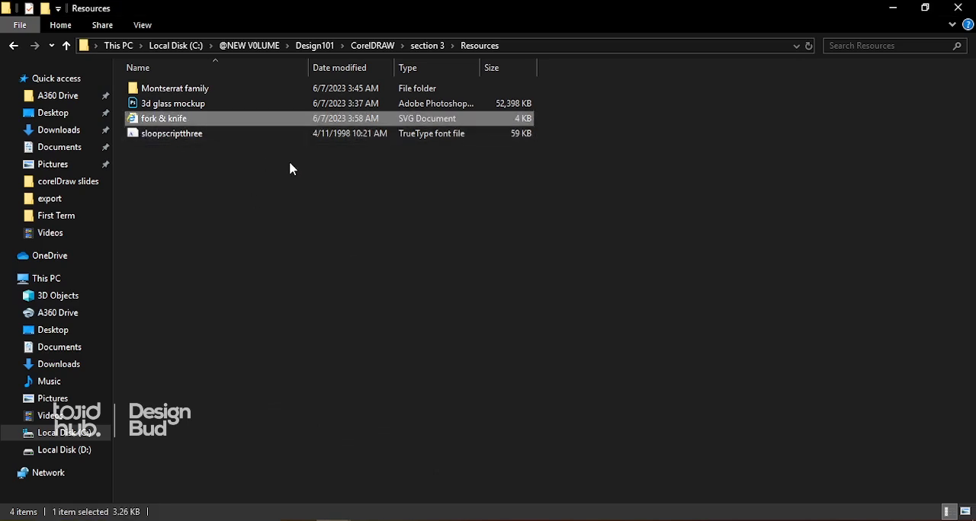
{"action": "left_click", "coordinate": [509, 520]}
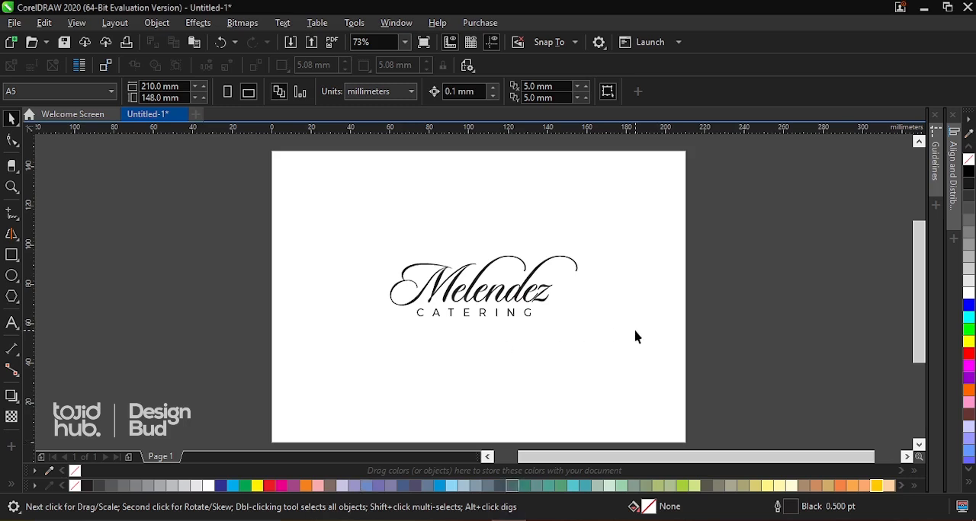
{"action": "key", "text": "ctrl+v"}
Scale the fork-and-knife group about its centre to about 20.5 × 59.5 mm and move it beside "Melendez" near the page's upper-left corner
{"action": "scroll", "coordinate": [523, 278], "scroll_direction": "down", "scroll_amount": 2}
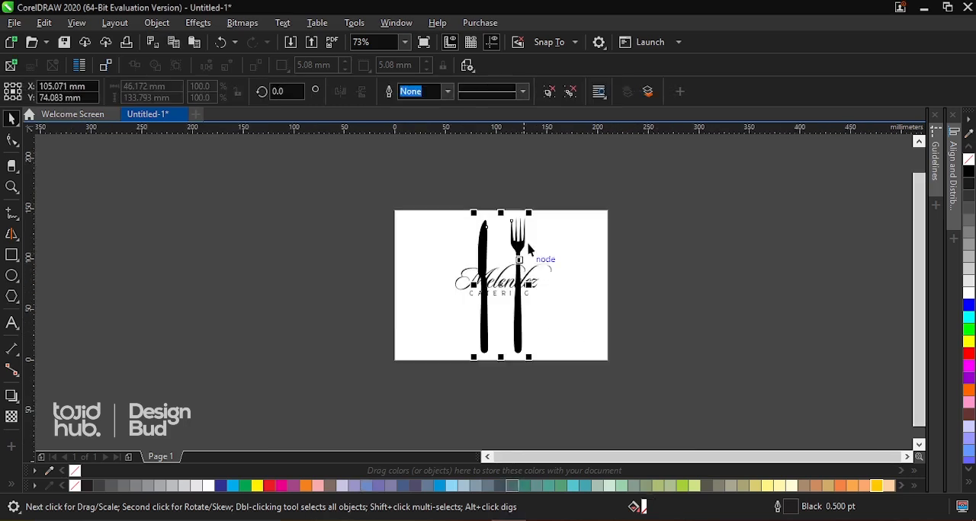
{"action": "scroll", "coordinate": [514, 296], "scroll_direction": "up", "scroll_amount": 2}
{"action": "scroll", "coordinate": [527, 202], "scroll_direction": "down", "scroll_amount": 2}
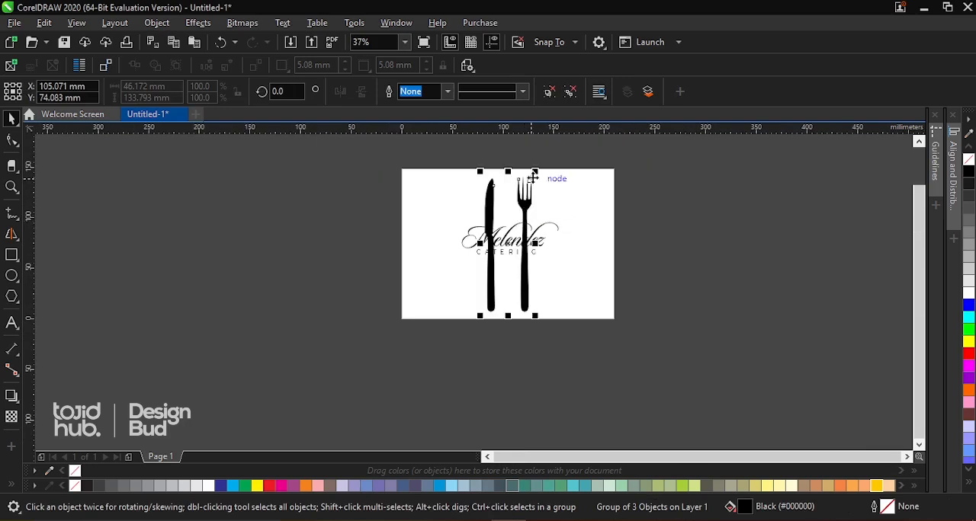
{"action": "scroll", "coordinate": [532, 178], "scroll_direction": "up", "scroll_amount": 2}
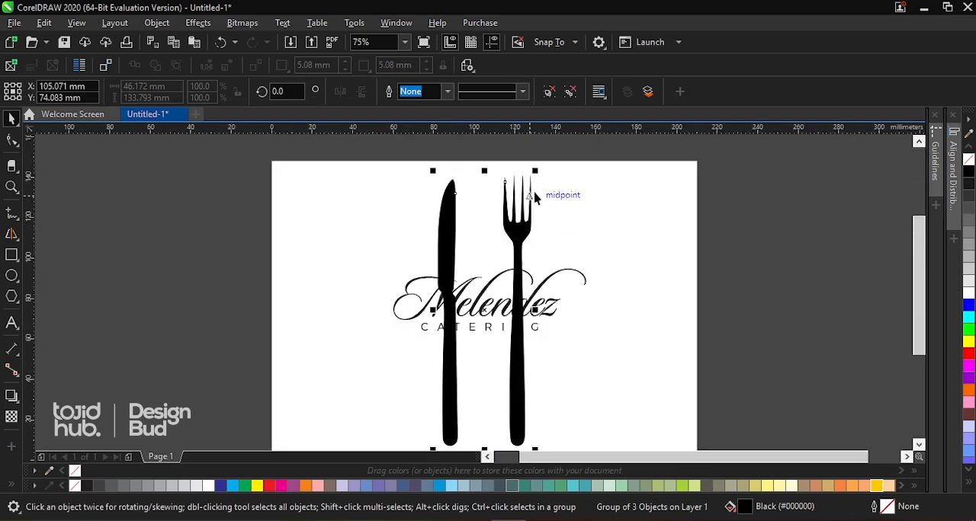
{"action": "left_click_drag", "start_coordinate": [534, 170], "coordinate": [513, 245]}
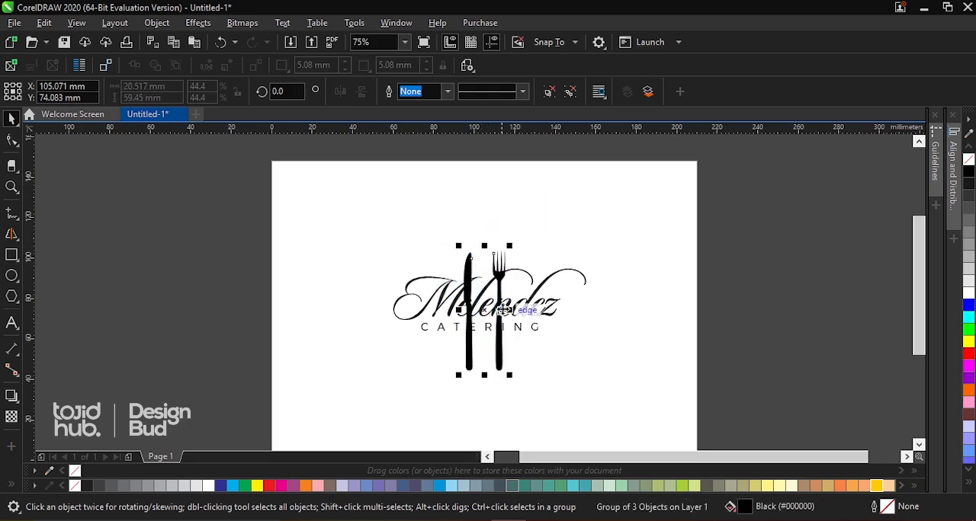
{"action": "left_click_drag", "start_coordinate": [501, 307], "coordinate": [335, 268]}
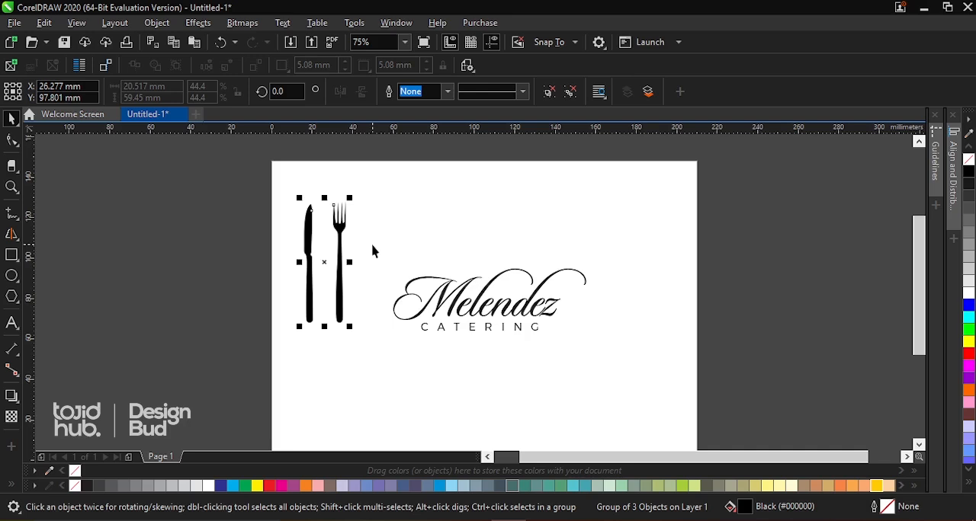
Fill both "Melendez" and "CATERING" with RGB black (#000000)
{"action": "left_click_drag", "start_coordinate": [373, 251], "coordinate": [629, 370]}
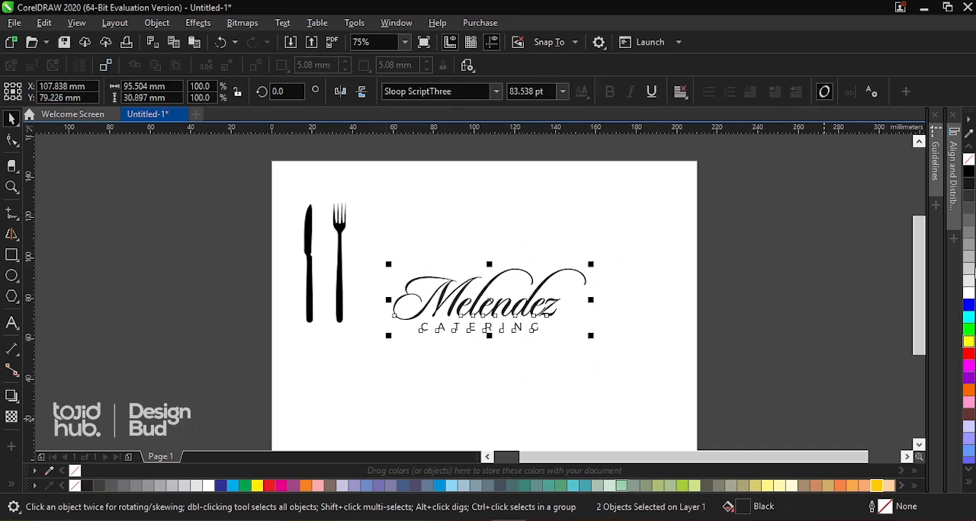
{"action": "left_click", "coordinate": [777, 255]}
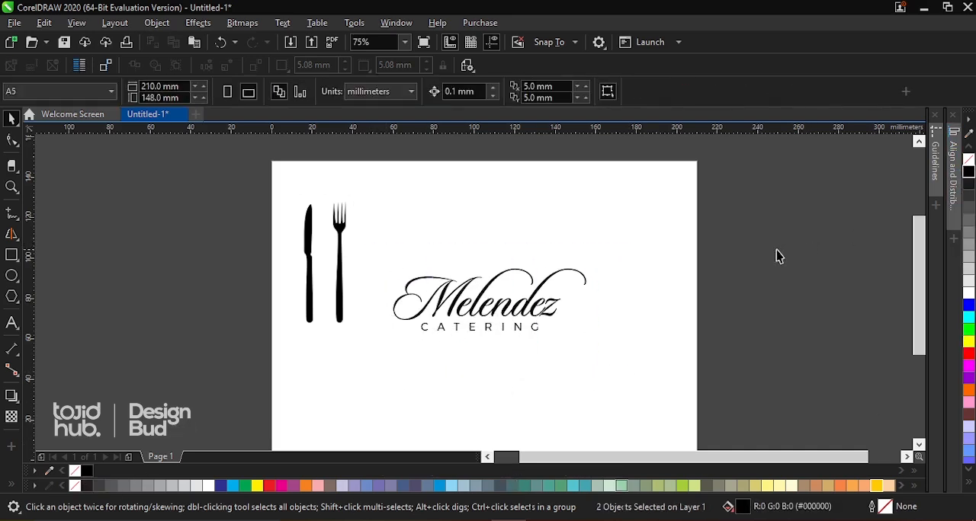
{"action": "left_click", "coordinate": [450, 293]}
Move the fork and knife over the wordmark and enlarge the group to about 23.3 × 67.4 mm
{"action": "left_click", "coordinate": [335, 287]}
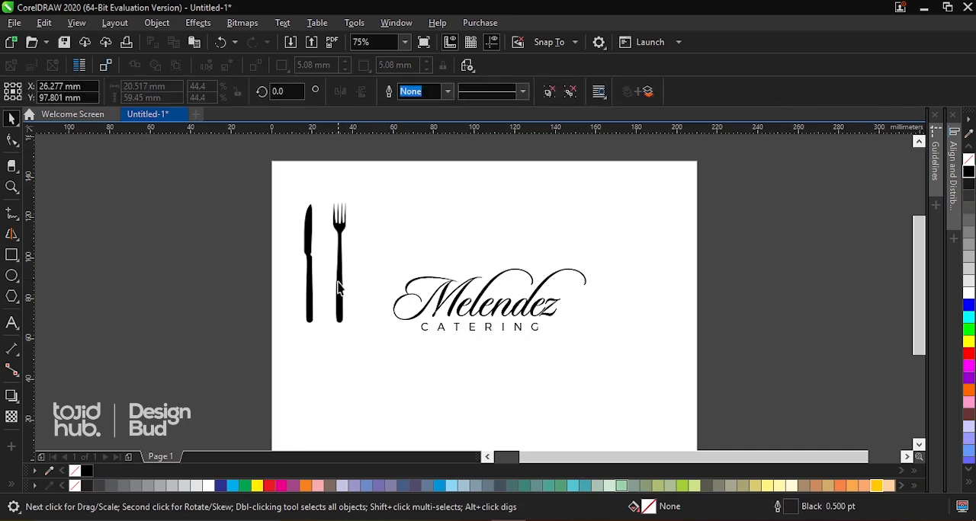
{"action": "left_click_drag", "start_coordinate": [335, 287], "coordinate": [490, 326]}
{"action": "left_click_drag", "start_coordinate": [504, 226], "coordinate": [507, 219]}
Align the fork-and-knife group's horizontal centre with "Melendez"
{"action": "left_click", "coordinate": [527, 309], "text": "shift"}
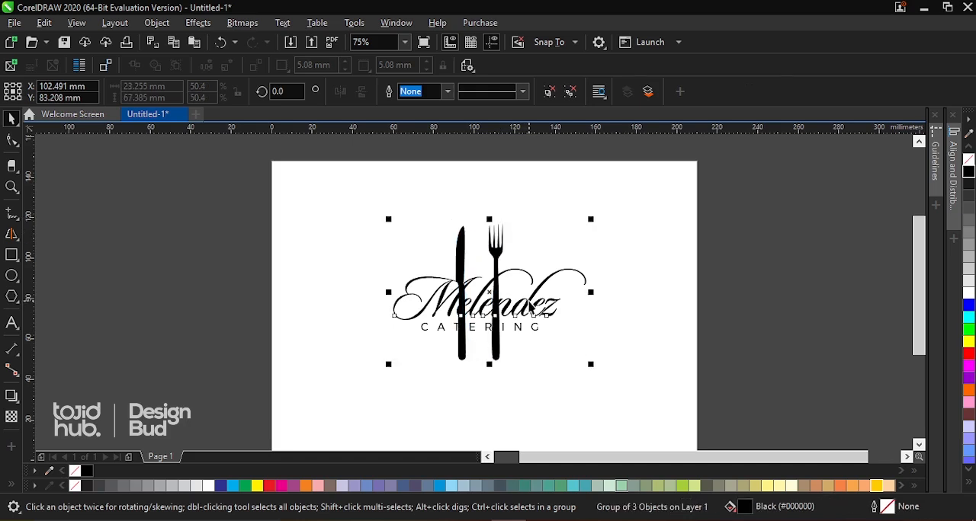
{"action": "key", "text": "c"}
{"action": "left_click", "coordinate": [497, 341]}
Scale the fork and knife down about their centre to about 20.2 × 58.5 mm
{"action": "scroll", "coordinate": [502, 342], "scroll_direction": "up", "scroll_amount": 1}
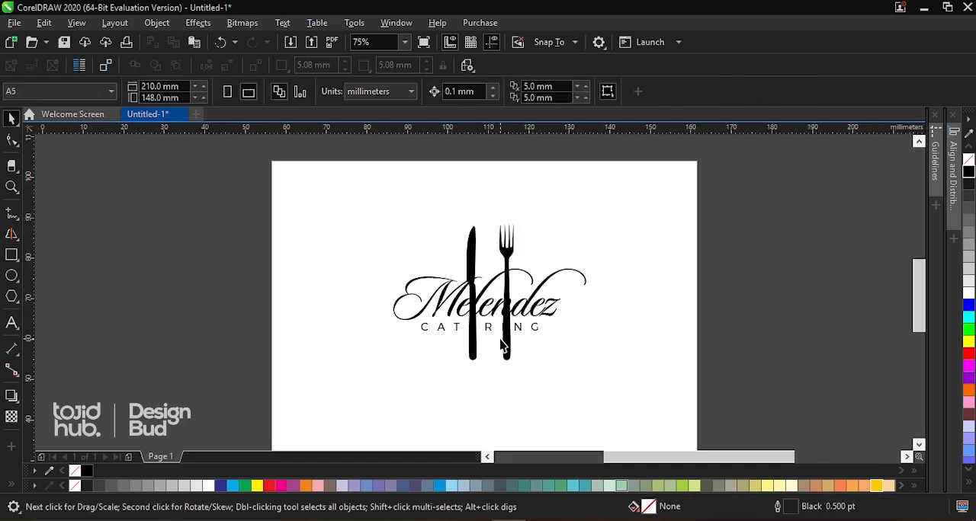
{"action": "left_click", "coordinate": [512, 347]}
{"action": "scroll", "coordinate": [513, 349], "scroll_direction": "down", "scroll_amount": 1}
{"action": "scroll", "coordinate": [514, 358], "scroll_direction": "up", "scroll_amount": 1}
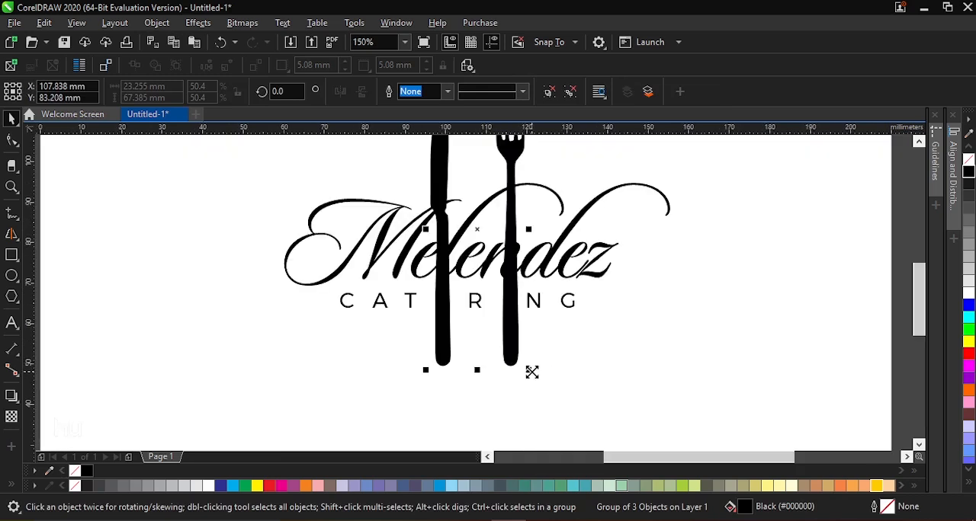
{"action": "left_click_drag", "start_coordinate": [531, 372], "coordinate": [519, 355]}
{"action": "scroll", "coordinate": [518, 355], "scroll_direction": "down", "scroll_amount": 1}
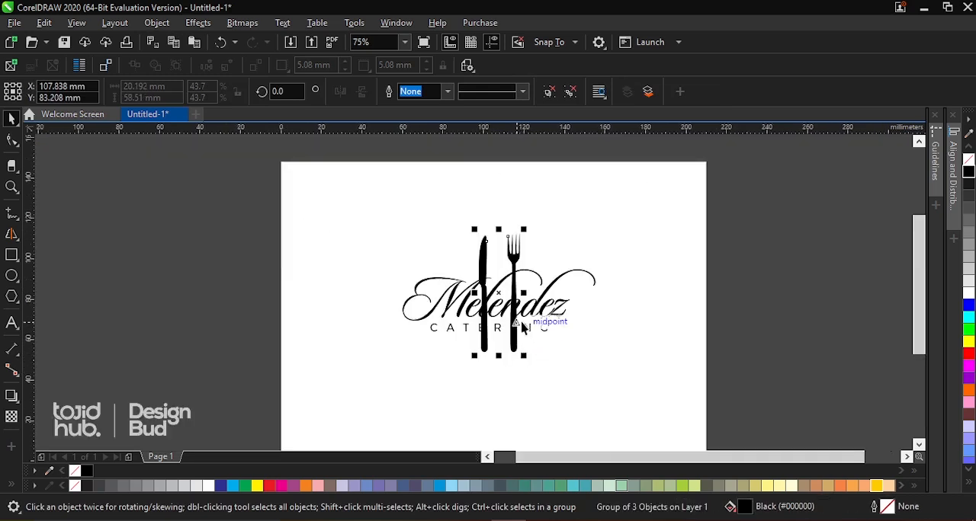
{"action": "scroll", "coordinate": [513, 250], "scroll_direction": "up", "scroll_amount": 1}
{"action": "scroll", "coordinate": [515, 252], "scroll_direction": "down", "scroll_amount": 1}
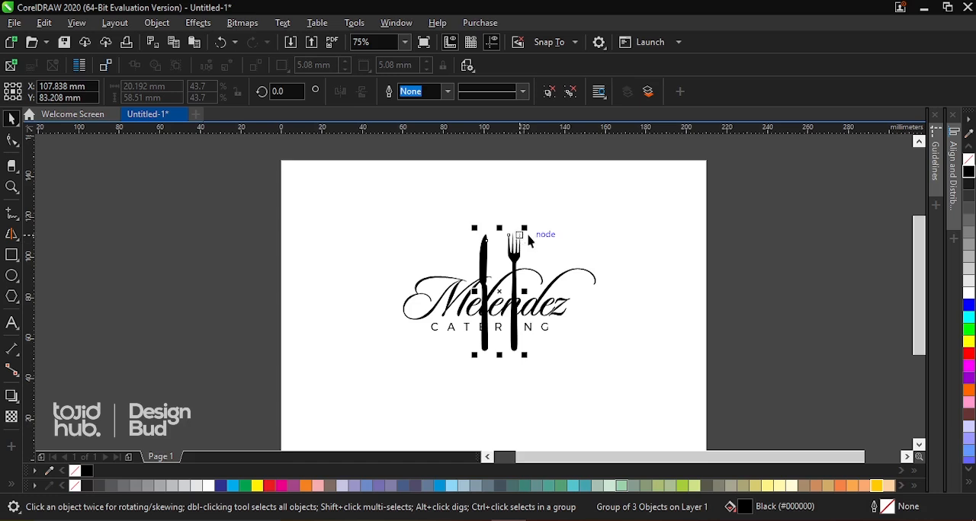
Try enlarging the fork and knife upward to about 24.1 × 69.8 mm and shifting them about 2.9 mm left
{"action": "left_click_drag", "start_coordinate": [524, 228], "coordinate": [533, 206]}
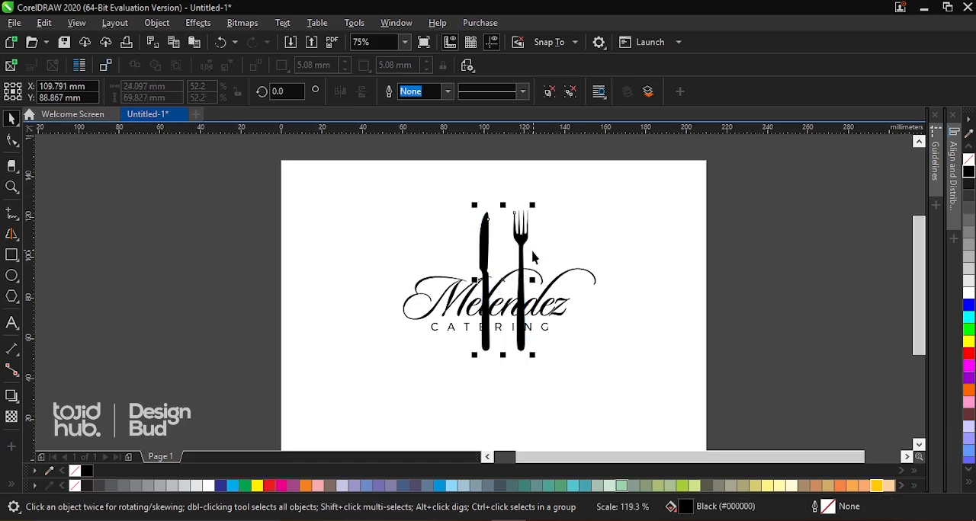
{"action": "scroll", "coordinate": [522, 263], "scroll_direction": "up", "scroll_amount": 1}
{"action": "left_click_drag", "start_coordinate": [516, 266], "coordinate": [505, 261]}
{"action": "scroll", "coordinate": [506, 259], "scroll_direction": "down", "scroll_amount": 1}
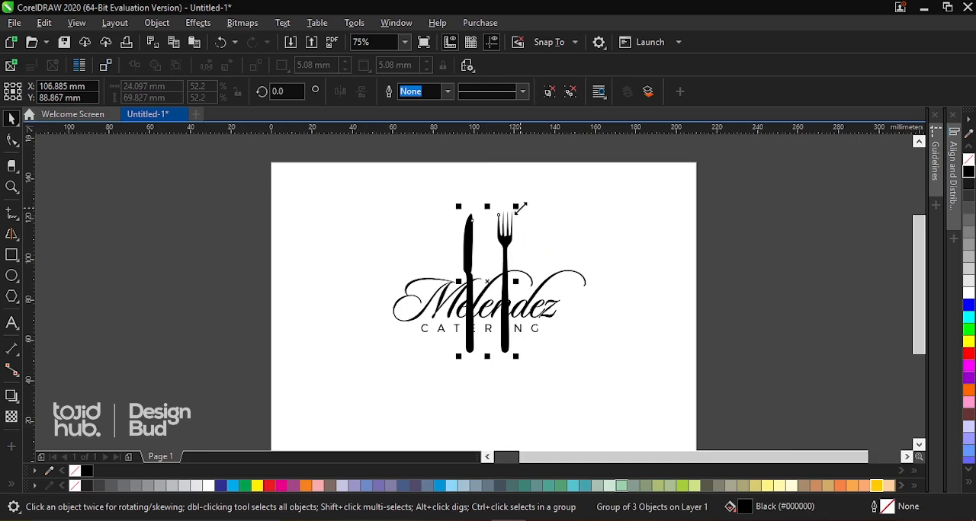
Reduce the fork and knife to about 20.9 × 60.5 mm, keeping their lower-left corner in place
{"action": "left_click_drag", "start_coordinate": [519, 207], "coordinate": [520, 229]}
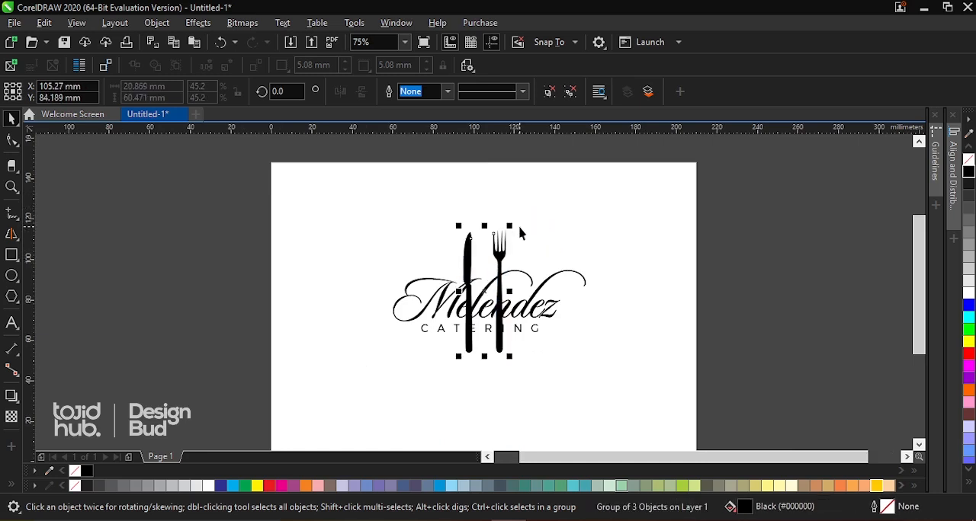
{"action": "scroll", "coordinate": [500, 238], "scroll_direction": "down", "scroll_amount": 1}
{"action": "key", "text": "z"}
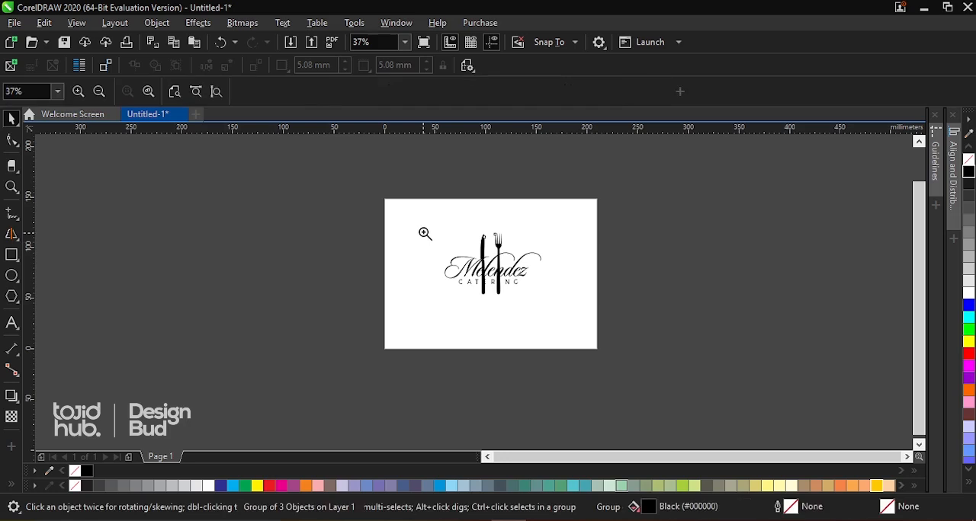
{"action": "left_click_drag", "start_coordinate": [422, 220], "coordinate": [560, 309]}
{"action": "left_click", "coordinate": [626, 222]}
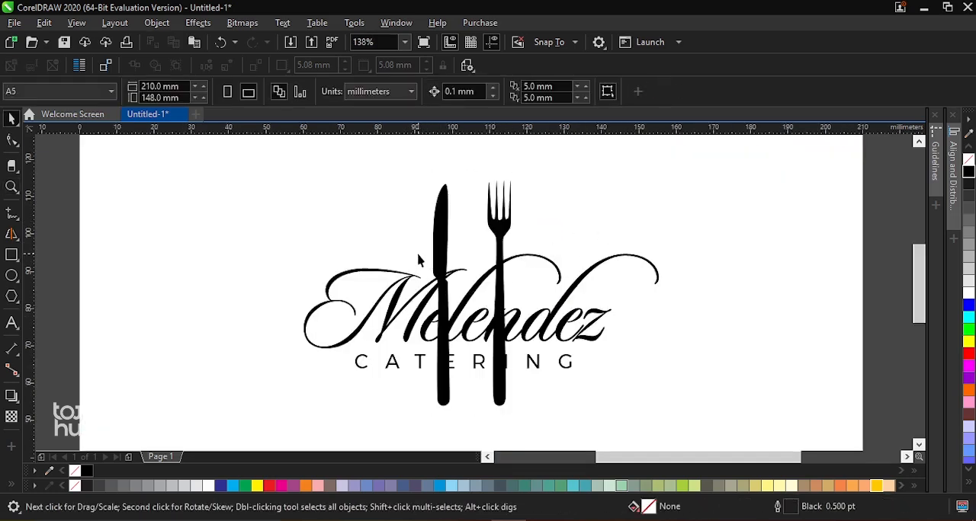
Raise the fork and knife slightly, scale them to about 20.3 × 58.9 mm and centre them horizontally on "Melendez"
{"action": "left_click_drag", "start_coordinate": [420, 258], "coordinate": [523, 389]}
{"action": "left_click", "coordinate": [501, 402]}
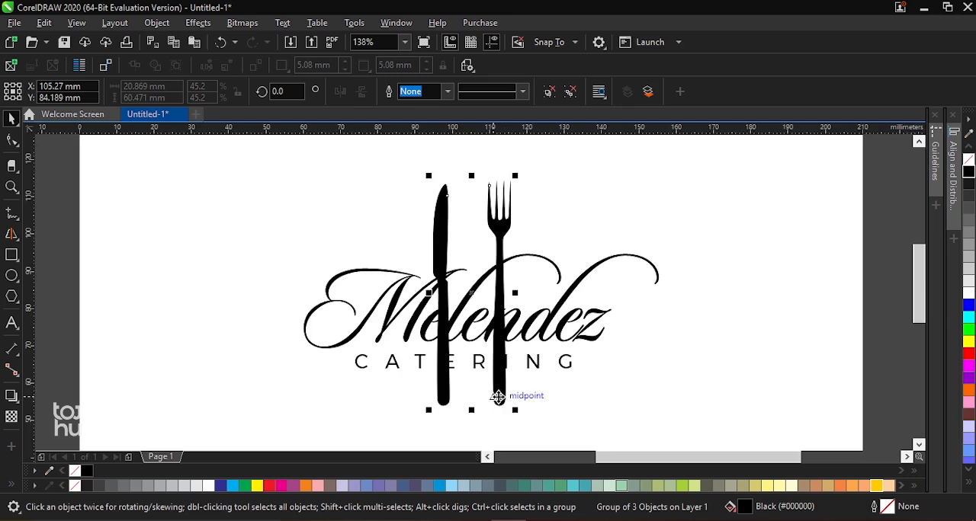
{"action": "scroll", "coordinate": [500, 395], "scroll_direction": "up", "scroll_amount": 2}
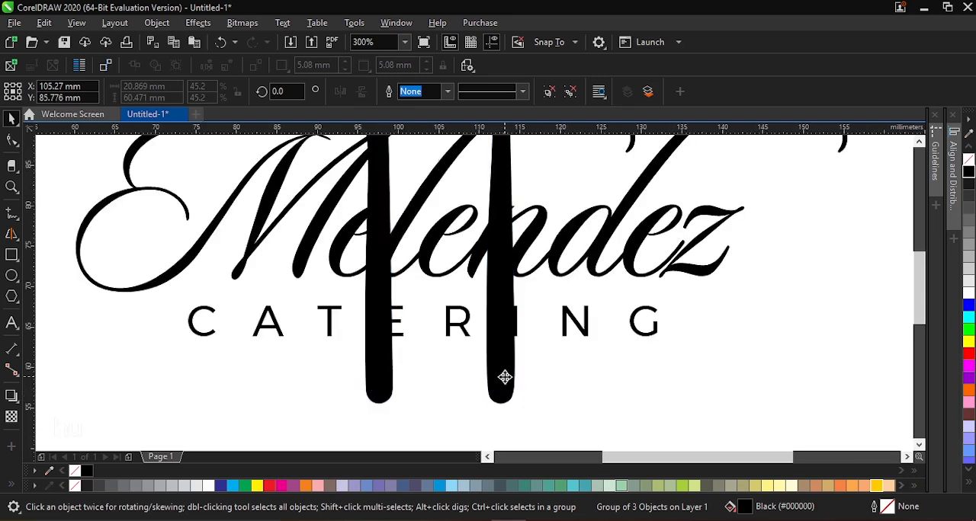
{"action": "scroll", "coordinate": [504, 378], "scroll_direction": "down", "scroll_amount": 4}
{"action": "scroll", "coordinate": [509, 282], "scroll_direction": "up", "scroll_amount": 2}
{"action": "left_click_drag", "start_coordinate": [519, 234], "coordinate": [516, 241]}
{"action": "left_click", "coordinate": [536, 333], "text": "shift"}
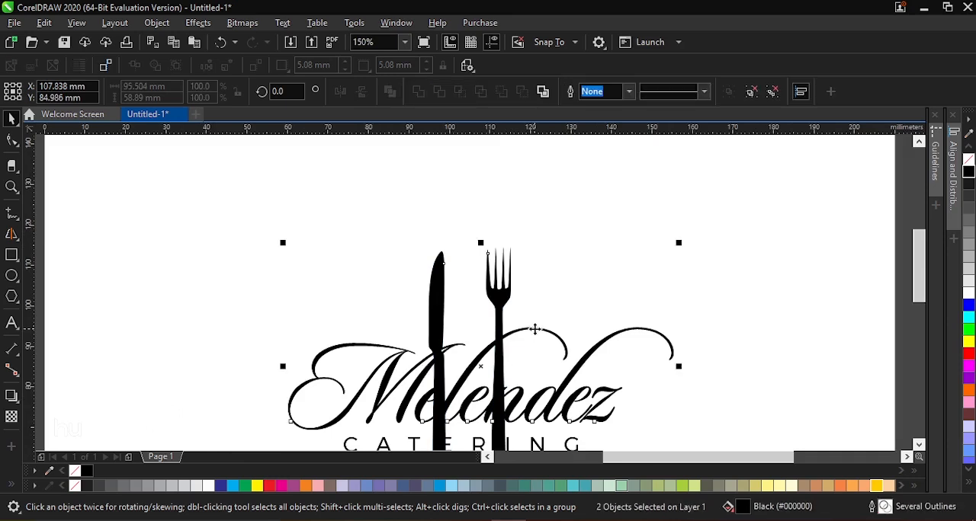
Draw a rectangle about 28.5 × 35.2 mm around the part of the fork and knife that crosses the wordmark
{"action": "scroll", "coordinate": [533, 323], "scroll_direction": "down", "scroll_amount": 4}
{"action": "key", "text": "z"}
{"action": "left_click_drag", "start_coordinate": [458, 292], "coordinate": [585, 372]}
{"action": "key", "text": "space"}
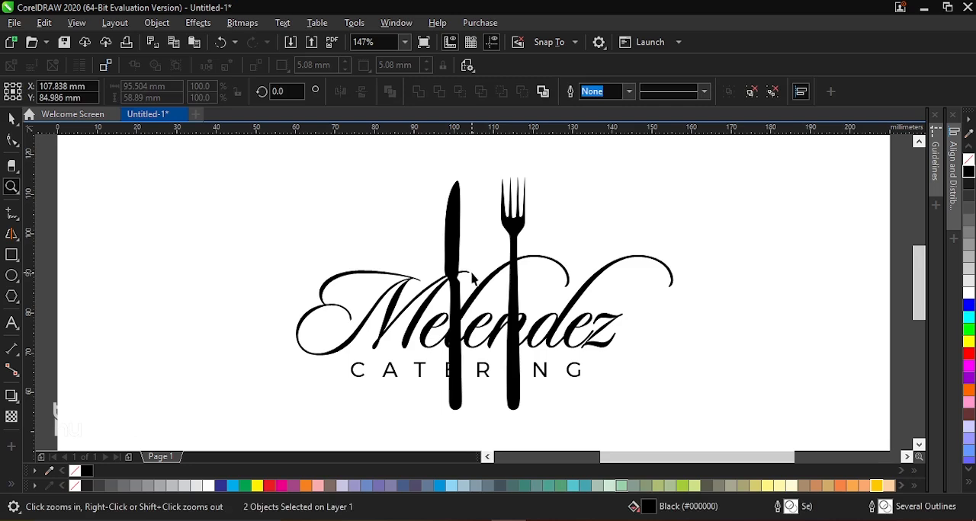
{"action": "left_click", "coordinate": [746, 285]}
{"action": "left_click", "coordinate": [12, 255]}
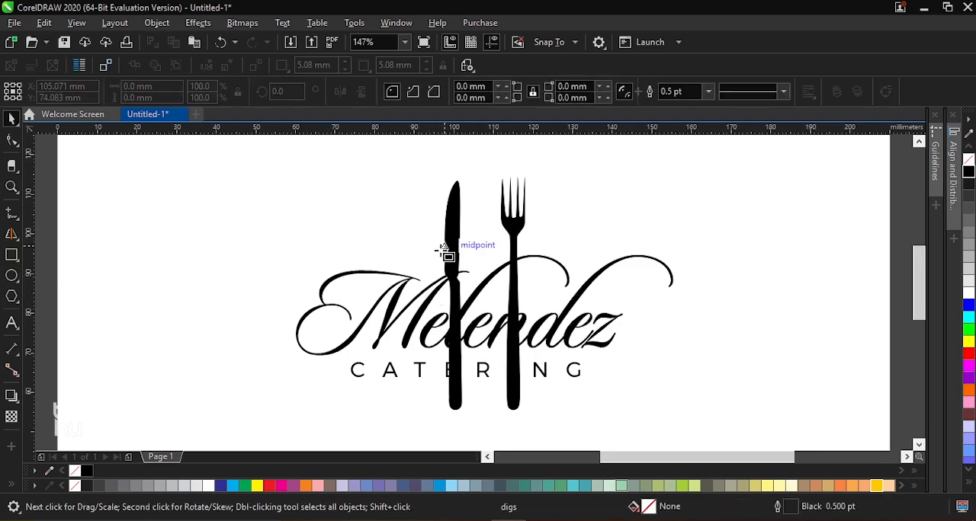
{"action": "left_click_drag", "start_coordinate": [429, 250], "coordinate": [544, 391]}
{"action": "key", "text": "space"}
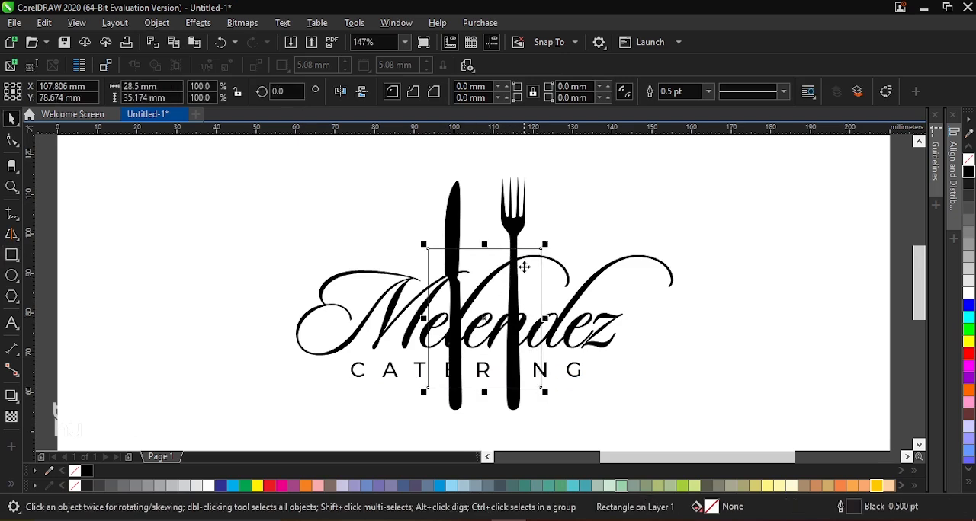
Nudge the fork-and-knife group up by about 0.5 mm
{"action": "left_click", "coordinate": [450, 233]}
{"action": "scroll", "coordinate": [450, 235], "scroll_direction": "up", "scroll_amount": 5}
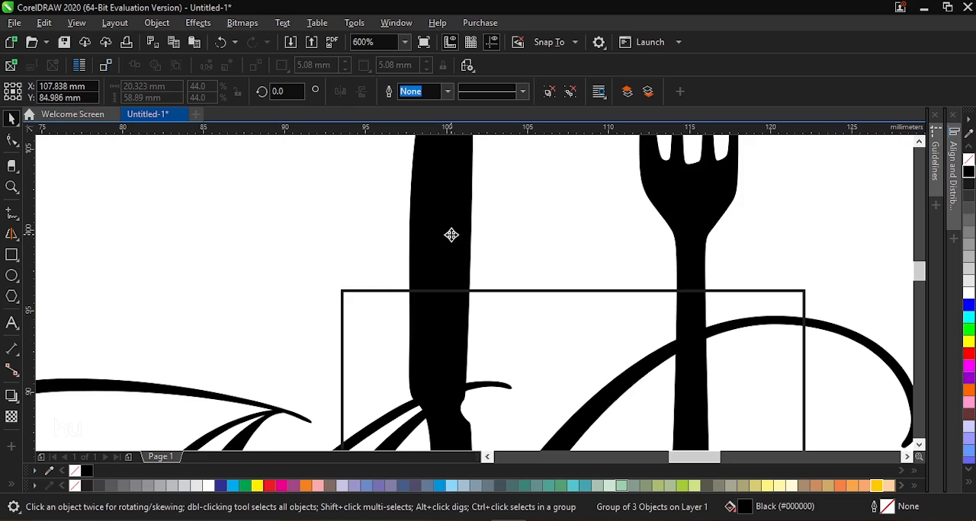
{"action": "scroll", "coordinate": [452, 235], "scroll_direction": "down", "scroll_amount": 10}
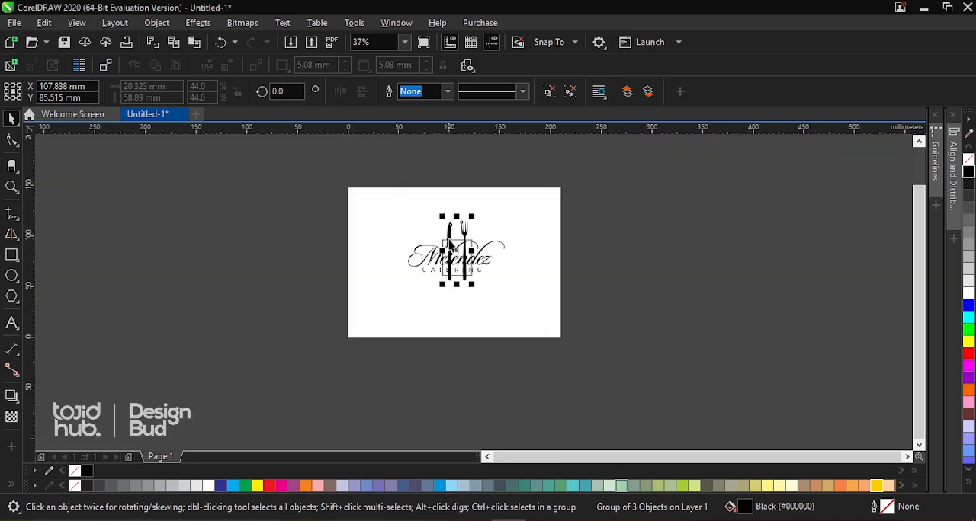
{"action": "key", "text": "z"}
{"action": "left_click_drag", "start_coordinate": [398, 211], "coordinate": [524, 301]}
{"action": "key", "text": "space"}
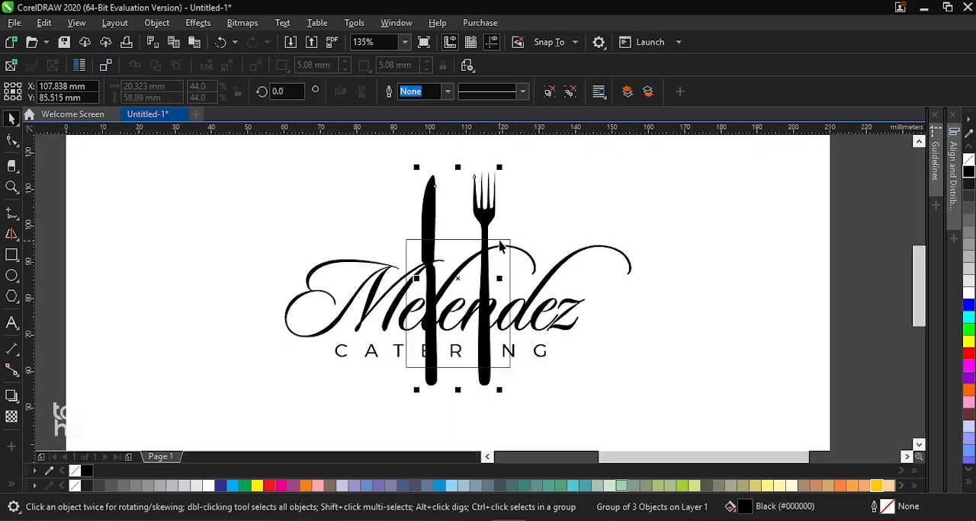
Shift the rectangle and the fork-and-knife group together about 1.5 mm to the left
{"action": "left_click", "coordinate": [502, 242], "text": "shift"}
{"action": "left_click_drag", "start_coordinate": [502, 241], "coordinate": [503, 251]}
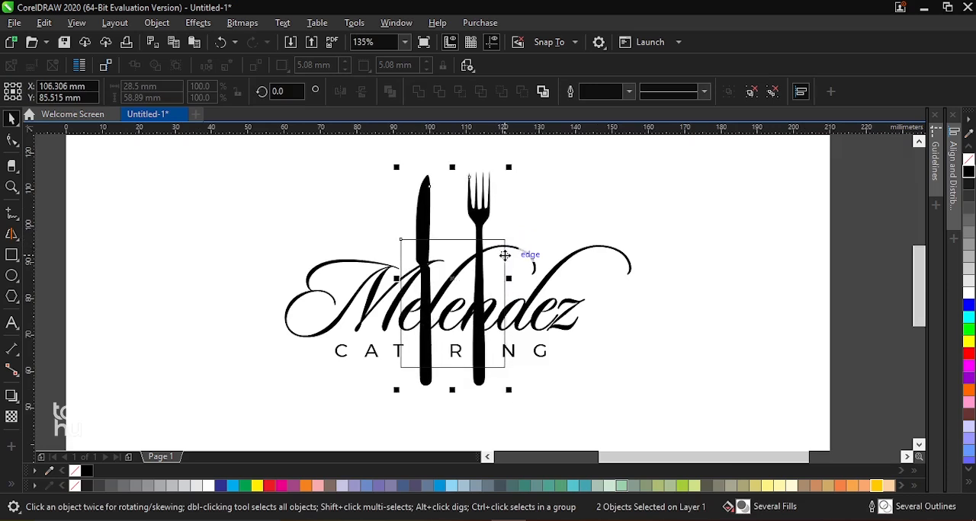
{"action": "scroll", "coordinate": [503, 255], "scroll_direction": "down", "scroll_amount": 1}
{"action": "scroll", "coordinate": [481, 251], "scroll_direction": "up", "scroll_amount": 1}
{"action": "left_click", "coordinate": [518, 254]}
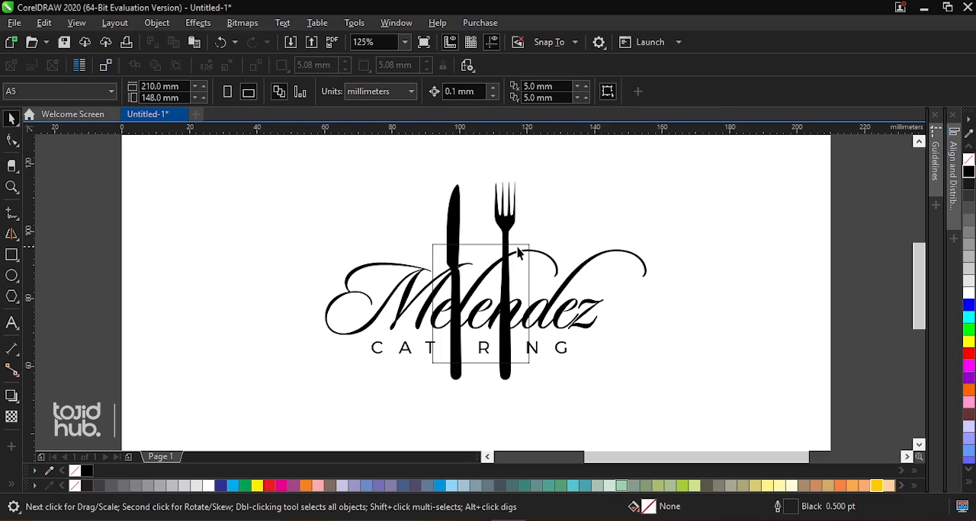
Ungroup the fork-and-knife graphic into separate objects
{"action": "left_click", "coordinate": [518, 244]}
{"action": "left_click", "coordinate": [505, 223], "text": "shift"}
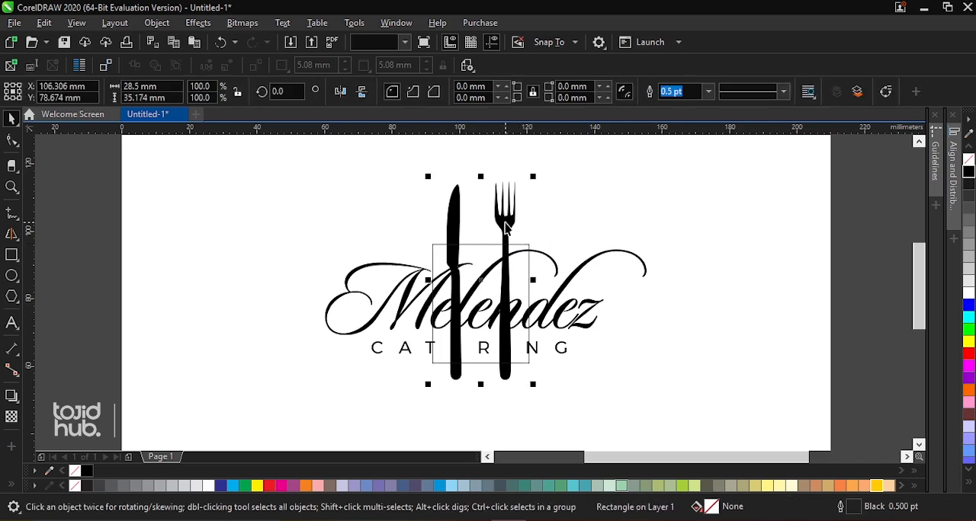
{"action": "left_click", "coordinate": [455, 193]}
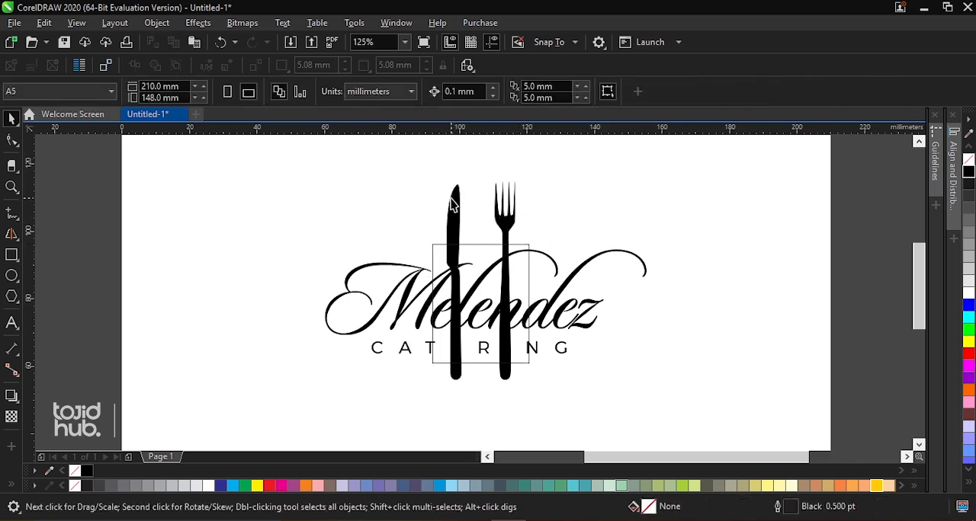
{"action": "left_click", "coordinate": [454, 200]}
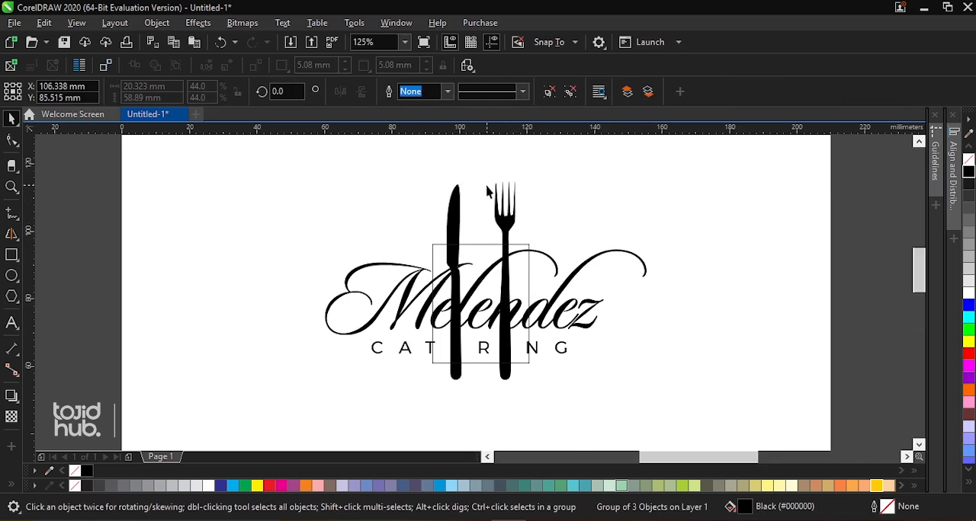
{"action": "scroll", "coordinate": [487, 193], "scroll_direction": "up", "scroll_amount": 2}
{"action": "scroll", "coordinate": [495, 197], "scroll_direction": "down", "scroll_amount": 2}
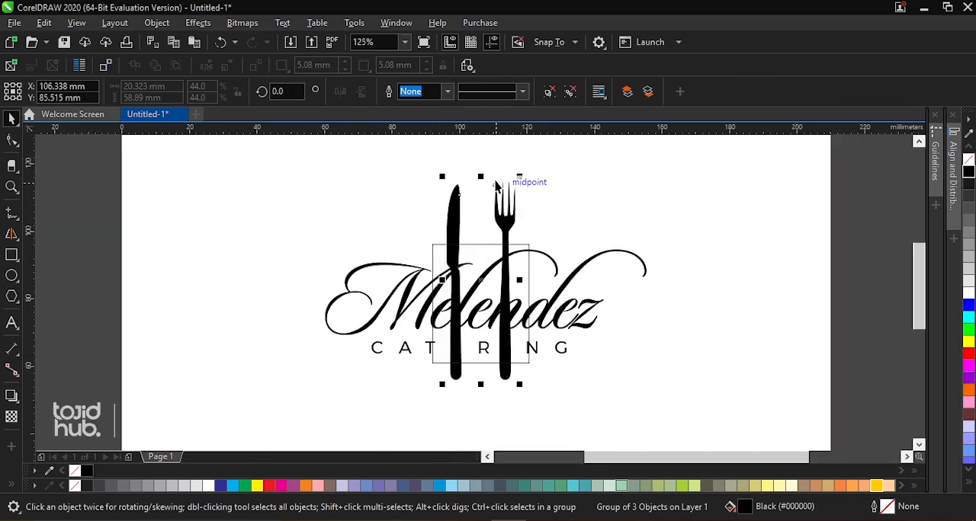
{"action": "left_click", "coordinate": [552, 92]}
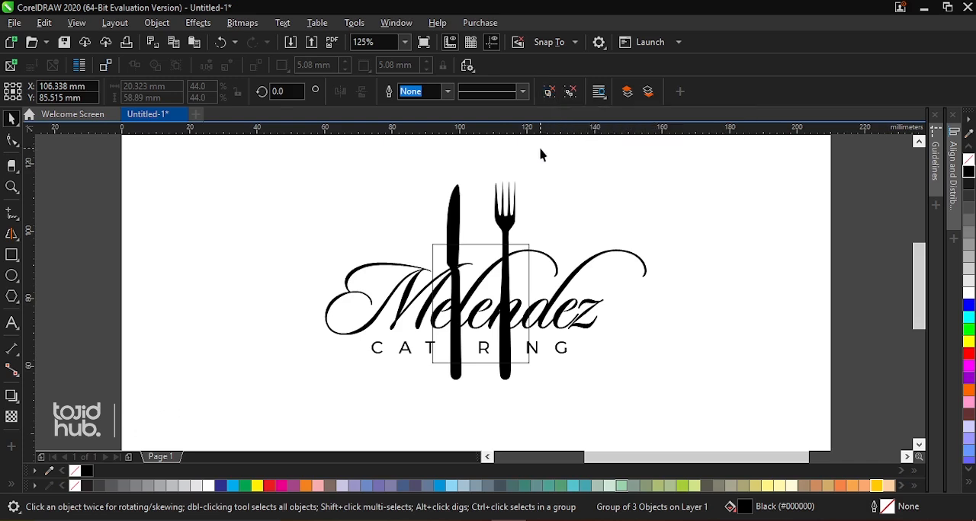
{"action": "left_click", "coordinate": [511, 229]}
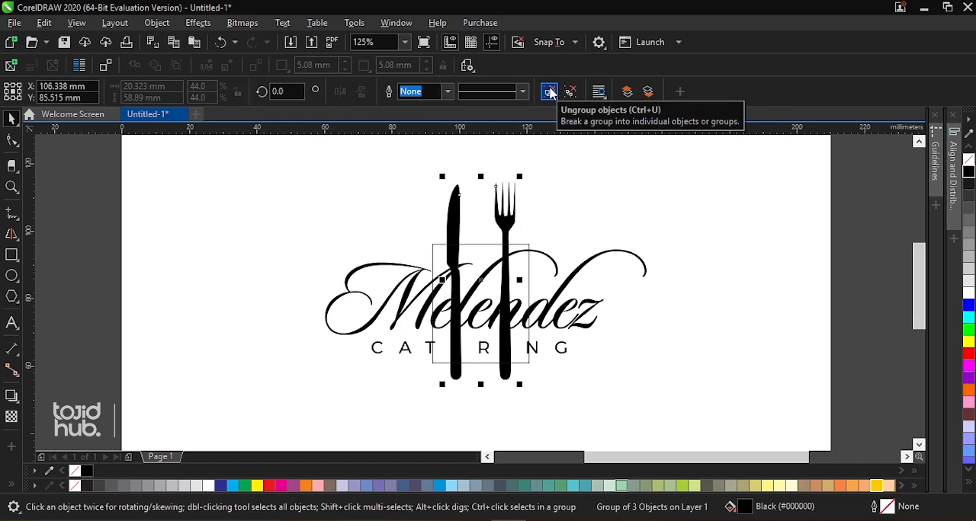
{"action": "left_click", "coordinate": [552, 92]}
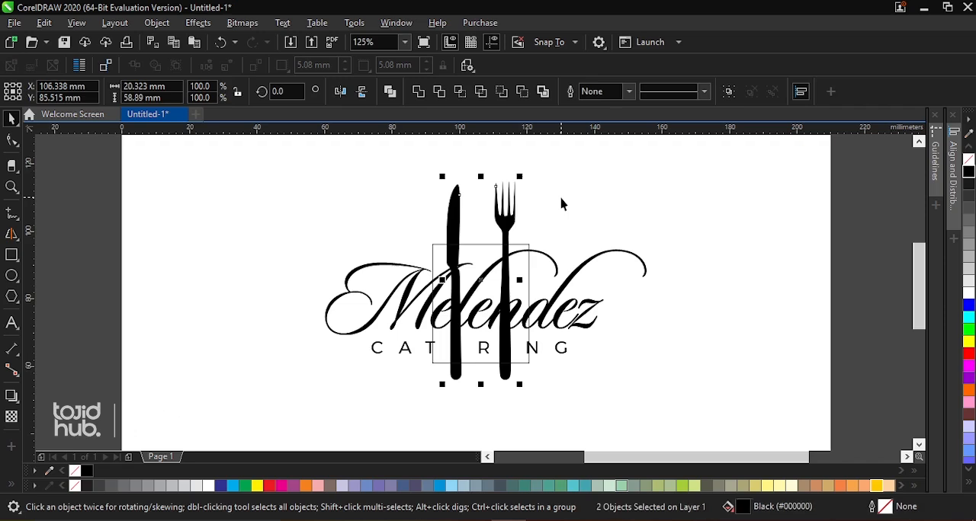
{"action": "left_click", "coordinate": [560, 203]}
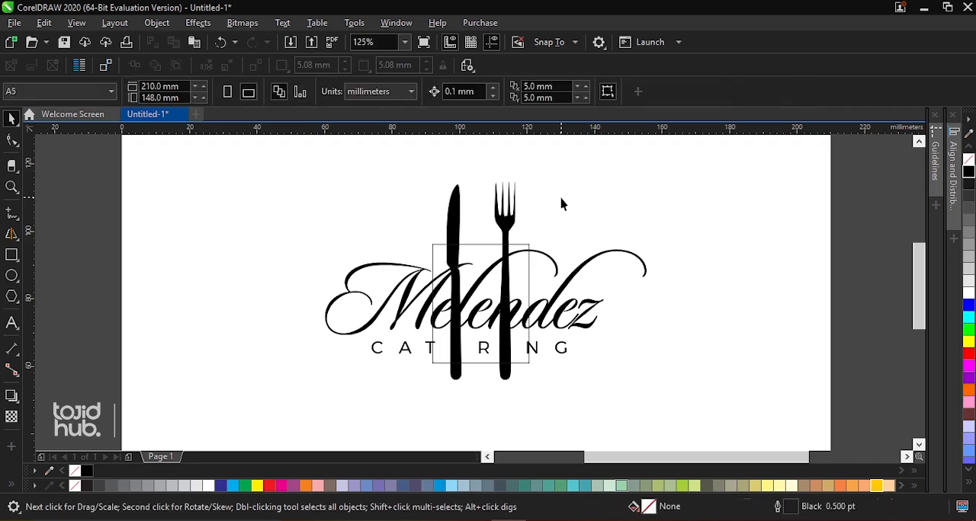
Use the rectangle to trim away the part of the fork that crosses the wordmark
{"action": "left_click", "coordinate": [483, 251]}
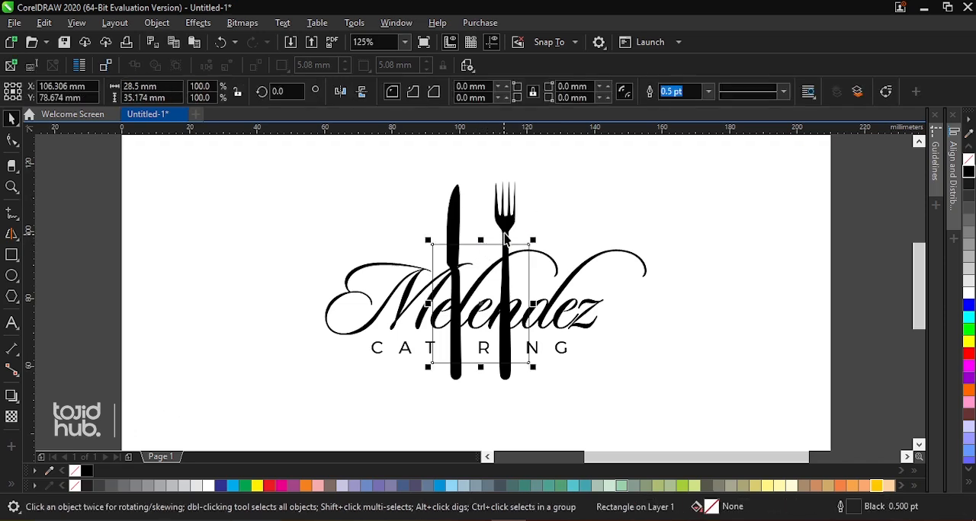
{"action": "left_click", "coordinate": [506, 236], "text": "shift"}
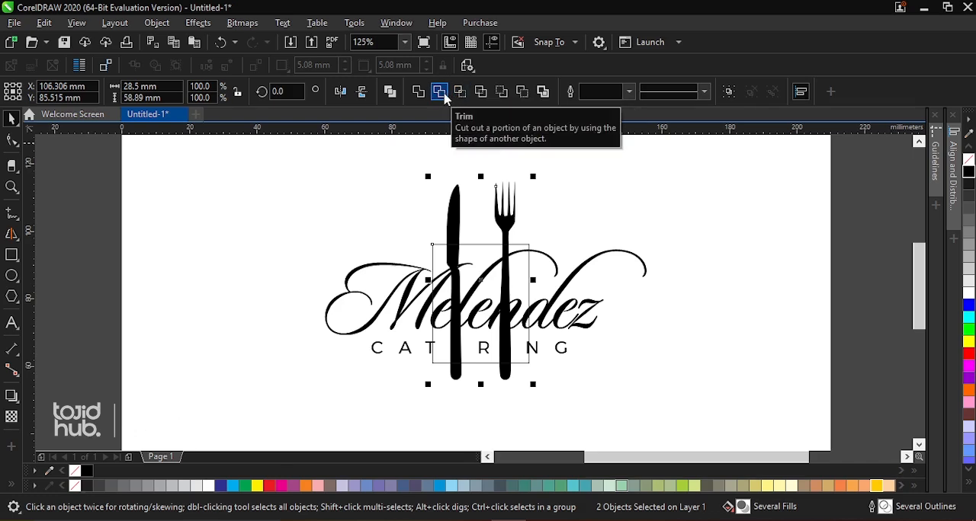
{"action": "left_click", "coordinate": [441, 93]}
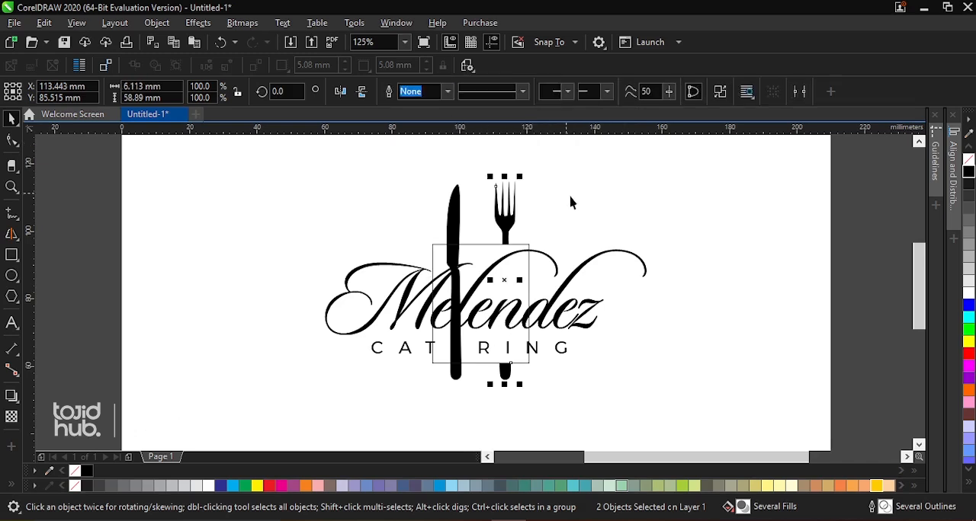
{"action": "left_click", "coordinate": [570, 200]}
Trim the knife with the same rectangle and delete the rectangle
{"action": "left_click", "coordinate": [520, 279]}
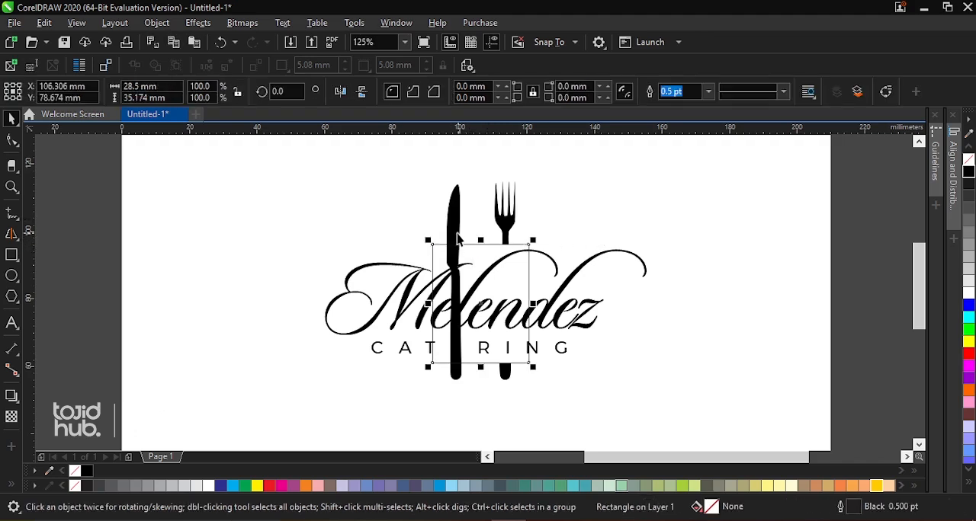
{"action": "left_click", "coordinate": [455, 235], "text": "shift"}
{"action": "left_click", "coordinate": [442, 93]}
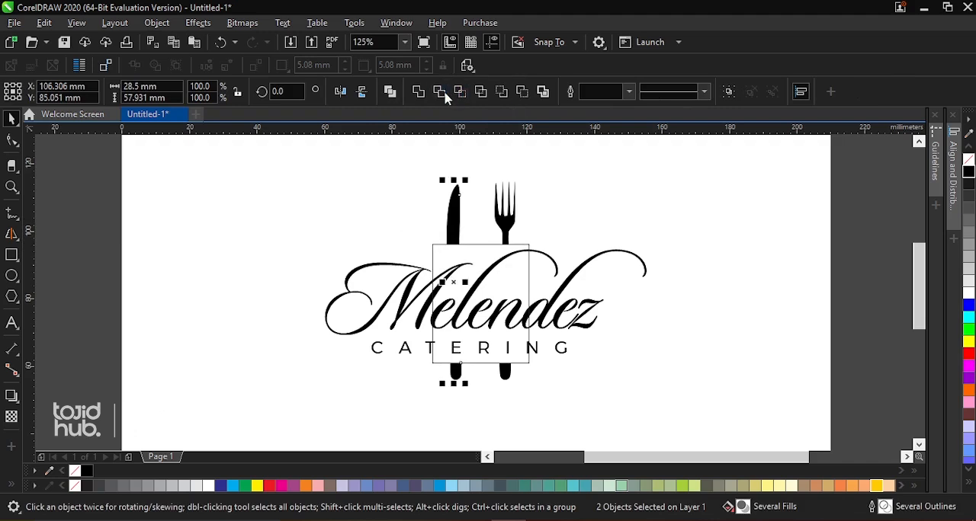
{"action": "left_click", "coordinate": [482, 257]}
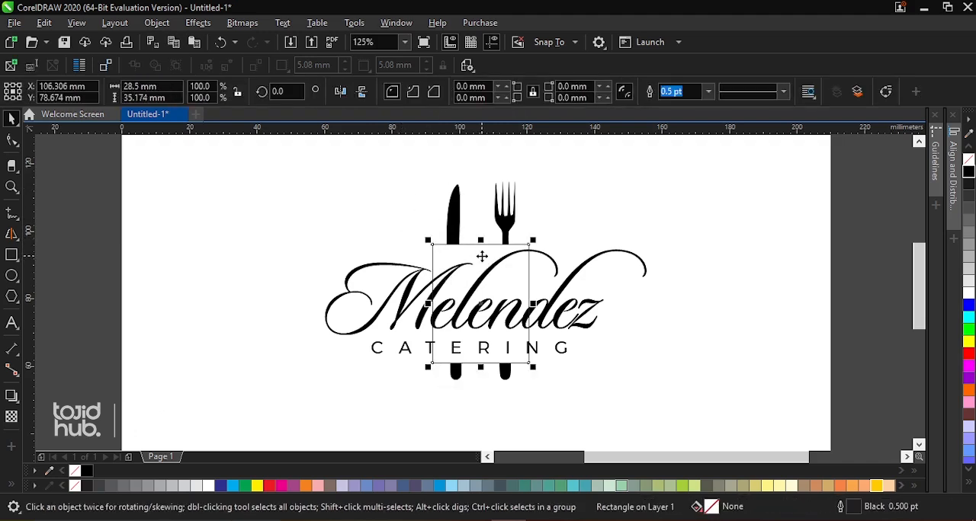
{"action": "key", "text": "Delete"}
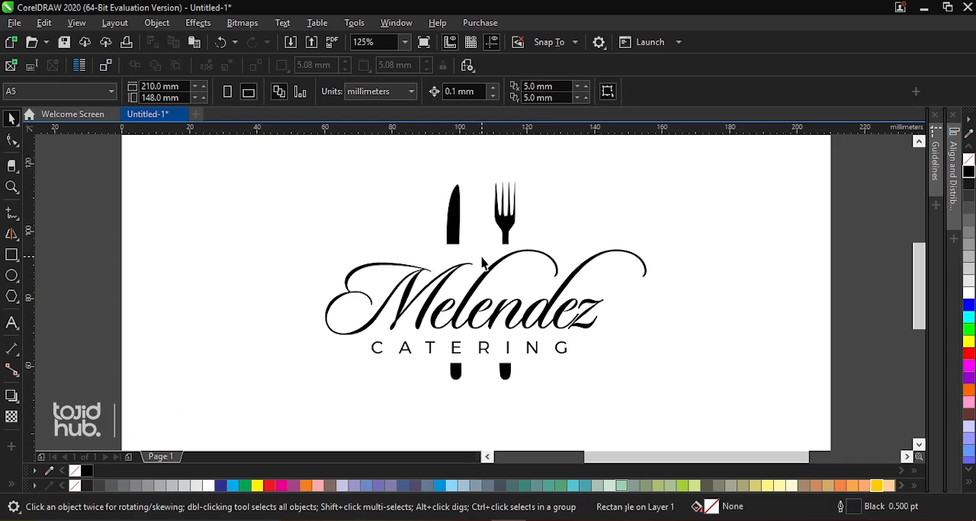
Move the complete logo to about the centre of the page and group its wordmark, knife and fork
{"action": "scroll", "coordinate": [481, 236], "scroll_direction": "down", "scroll_amount": 3}
{"action": "key", "text": "z"}
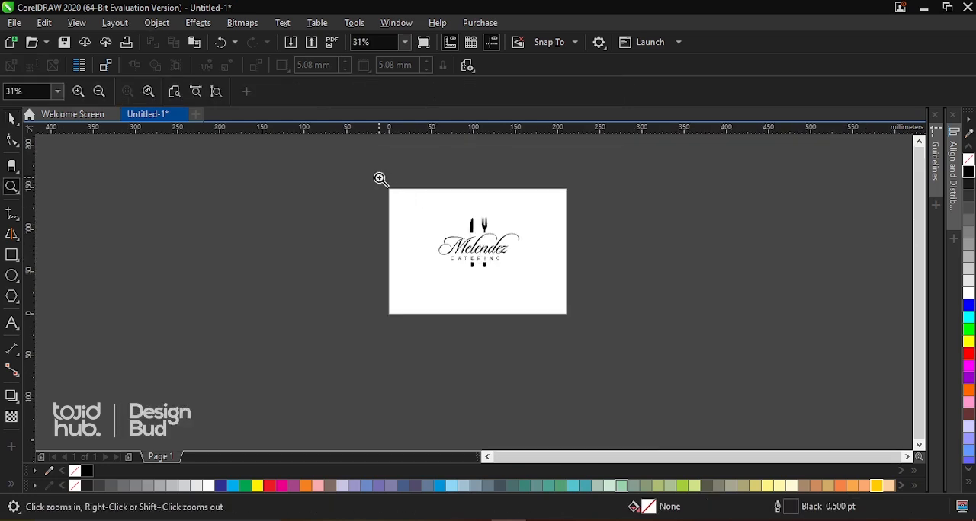
{"action": "left_click_drag", "start_coordinate": [379, 178], "coordinate": [585, 335]}
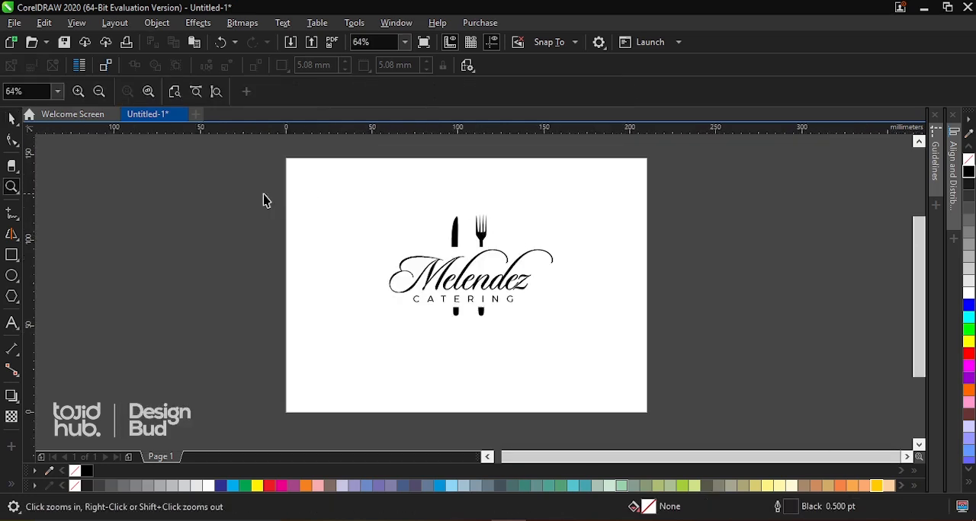
{"action": "key", "text": "space"}
{"action": "left_click_drag", "start_coordinate": [246, 174], "coordinate": [582, 346]}
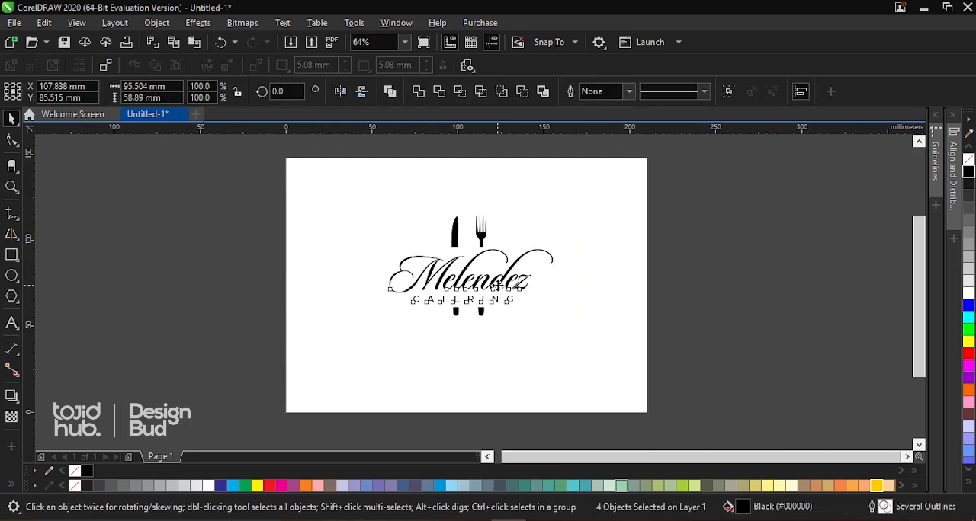
{"action": "left_click_drag", "start_coordinate": [497, 285], "coordinate": [497, 303]}
{"action": "left_click_drag", "start_coordinate": [272, 197], "coordinate": [621, 402]}
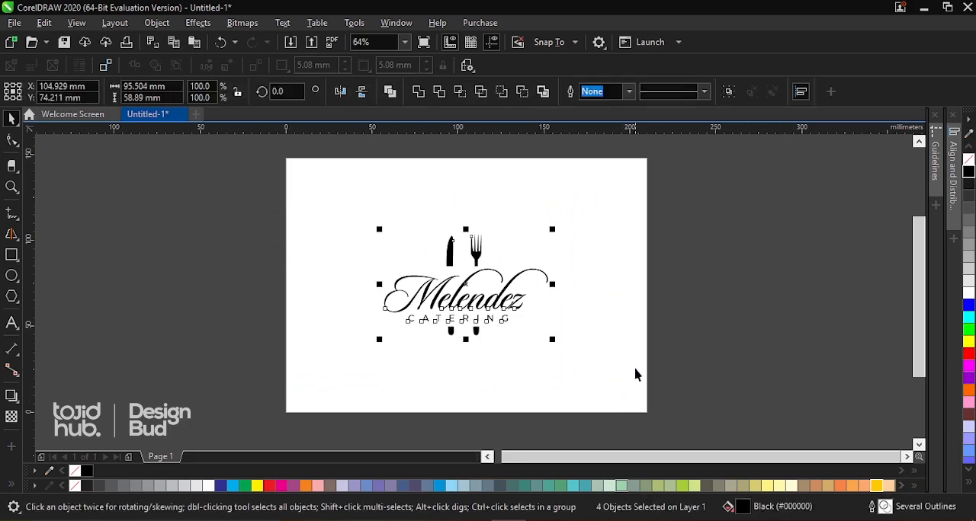
{"action": "key", "text": "ctrl+g"}
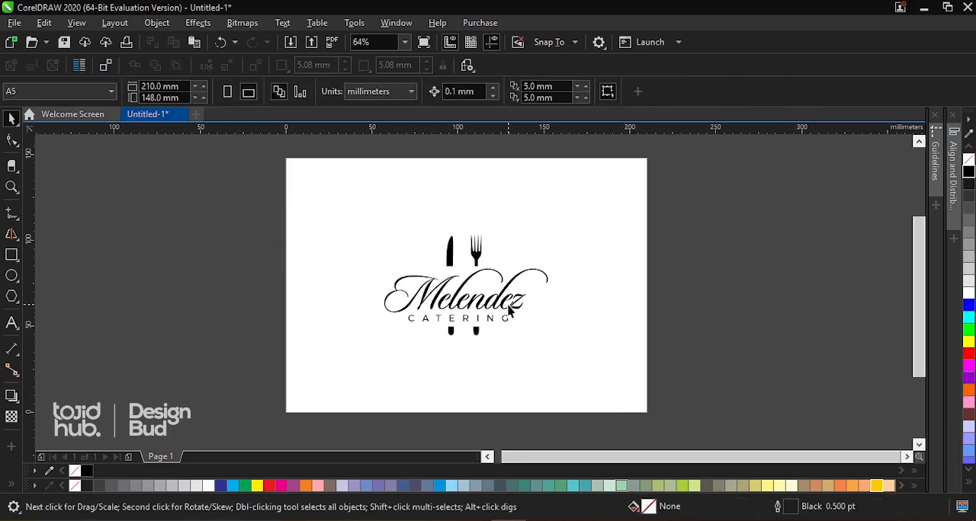
Add a page-sized rectangle of 210 × 148 mm as a frame around the logo
{"action": "left_click", "coordinate": [11, 256]}
{"action": "double_click", "coordinate": [11, 256]}
{"action": "key", "text": "space"}
Scale the logo group up to about 121.1 × 74.7 mm and shift it slightly right so the lettering looks centred
{"action": "left_click_drag", "start_coordinate": [239, 190], "coordinate": [601, 374]}
{"action": "left_click_drag", "start_coordinate": [555, 224], "coordinate": [577, 208]}
{"action": "left_click_drag", "start_coordinate": [485, 245], "coordinate": [494, 246]}
{"action": "left_click", "coordinate": [620, 228]}
{"action": "key", "text": "Escape"}
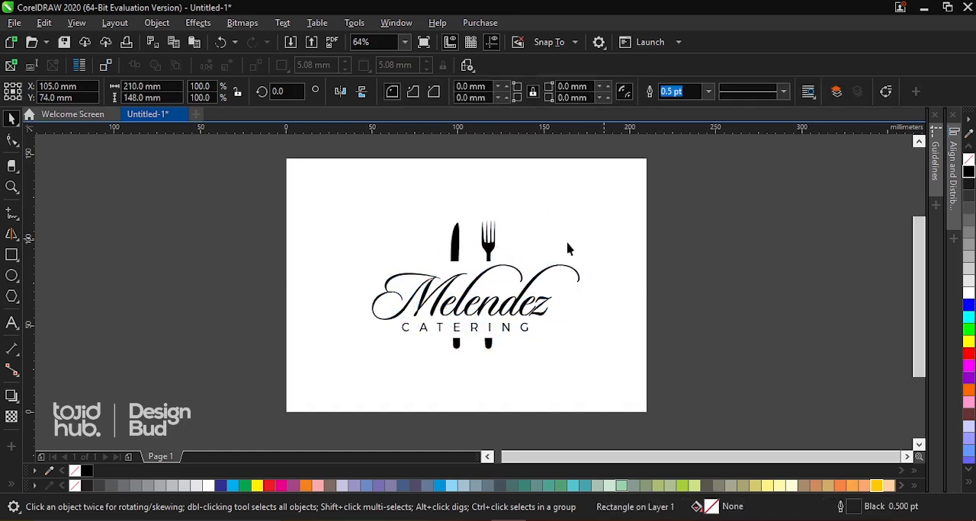
Examine the logo's overall balance and placement on the page, finishing with a full-screen preview
{"action": "scroll", "coordinate": [560, 245], "scroll_direction": "down", "scroll_amount": 2}
{"action": "key", "text": "z"}
{"action": "left_click_drag", "start_coordinate": [405, 188], "coordinate": [632, 347]}
{"action": "key", "text": "space"}
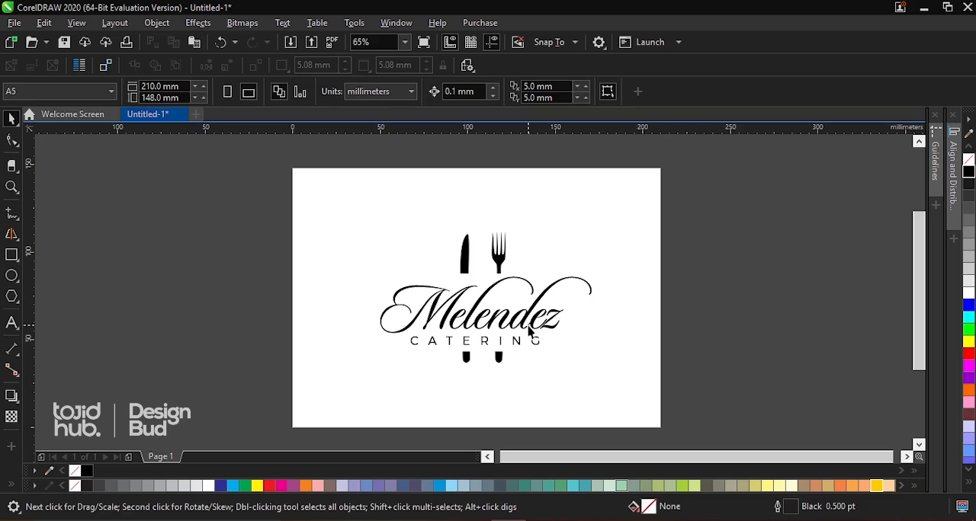
{"action": "left_click", "coordinate": [529, 328]}
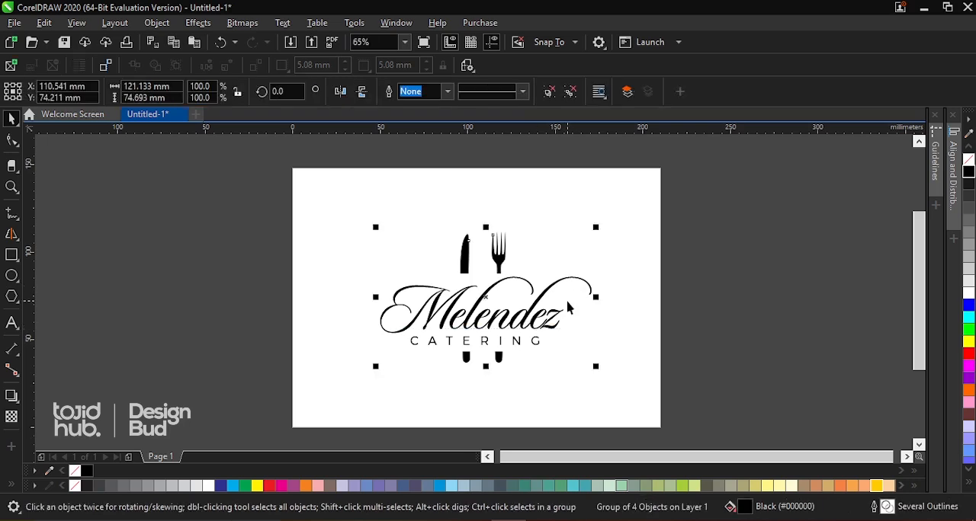
{"action": "left_click", "coordinate": [683, 268]}
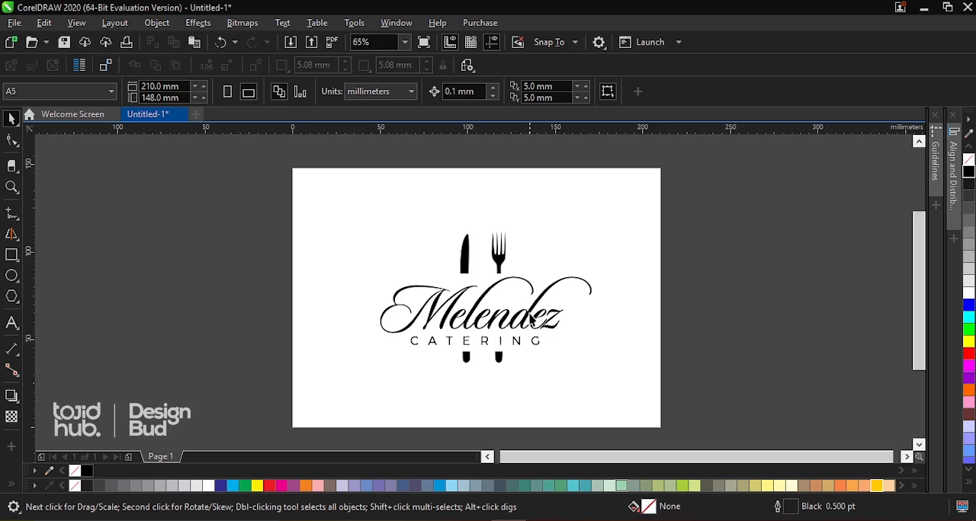
{"action": "left_click", "coordinate": [500, 326]}
{"action": "scroll", "coordinate": [502, 324], "scroll_direction": "down", "scroll_amount": 5}
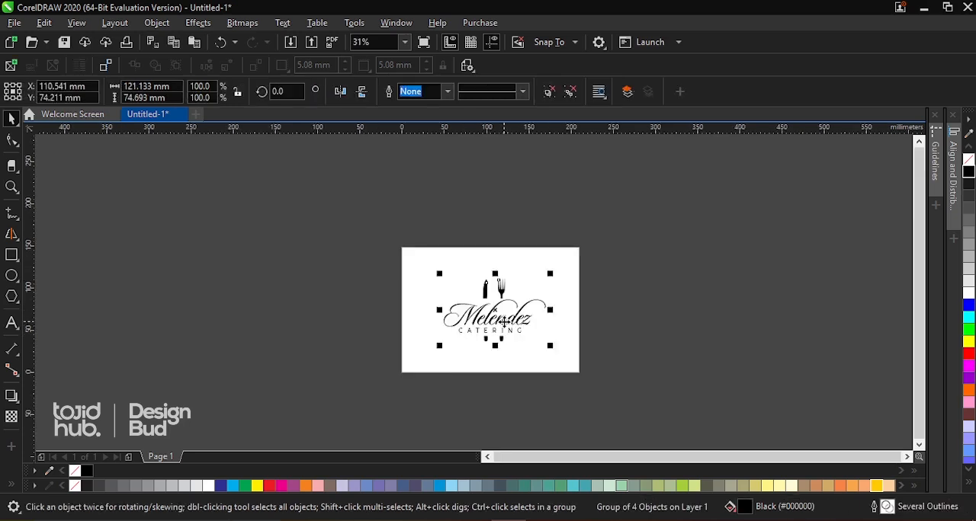
{"action": "key", "text": "z"}
{"action": "left_click_drag", "start_coordinate": [450, 286], "coordinate": [547, 350]}
{"action": "key", "text": "space"}
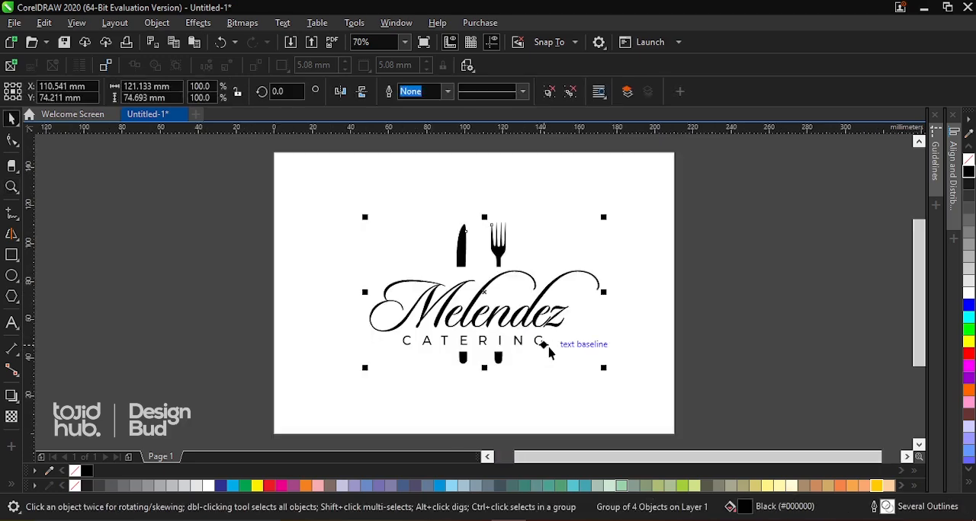
{"action": "key", "text": "F9"}
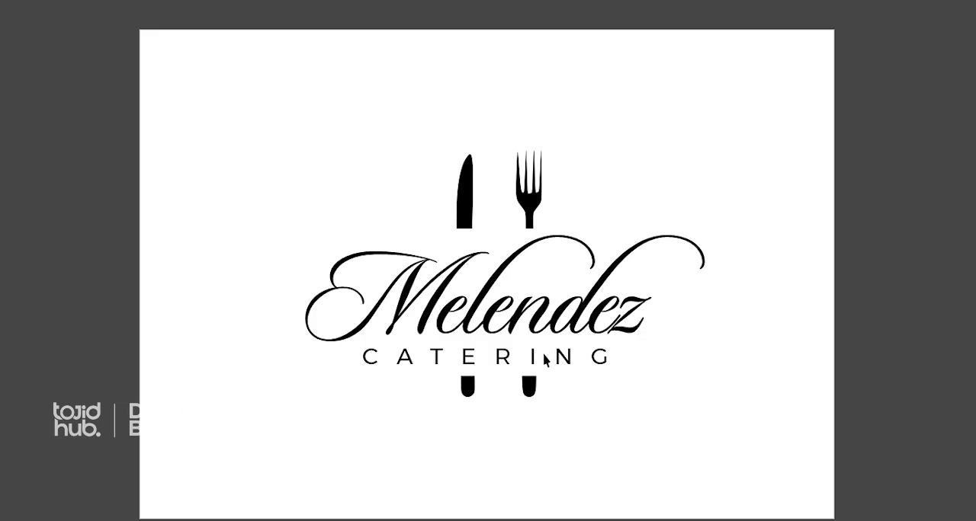